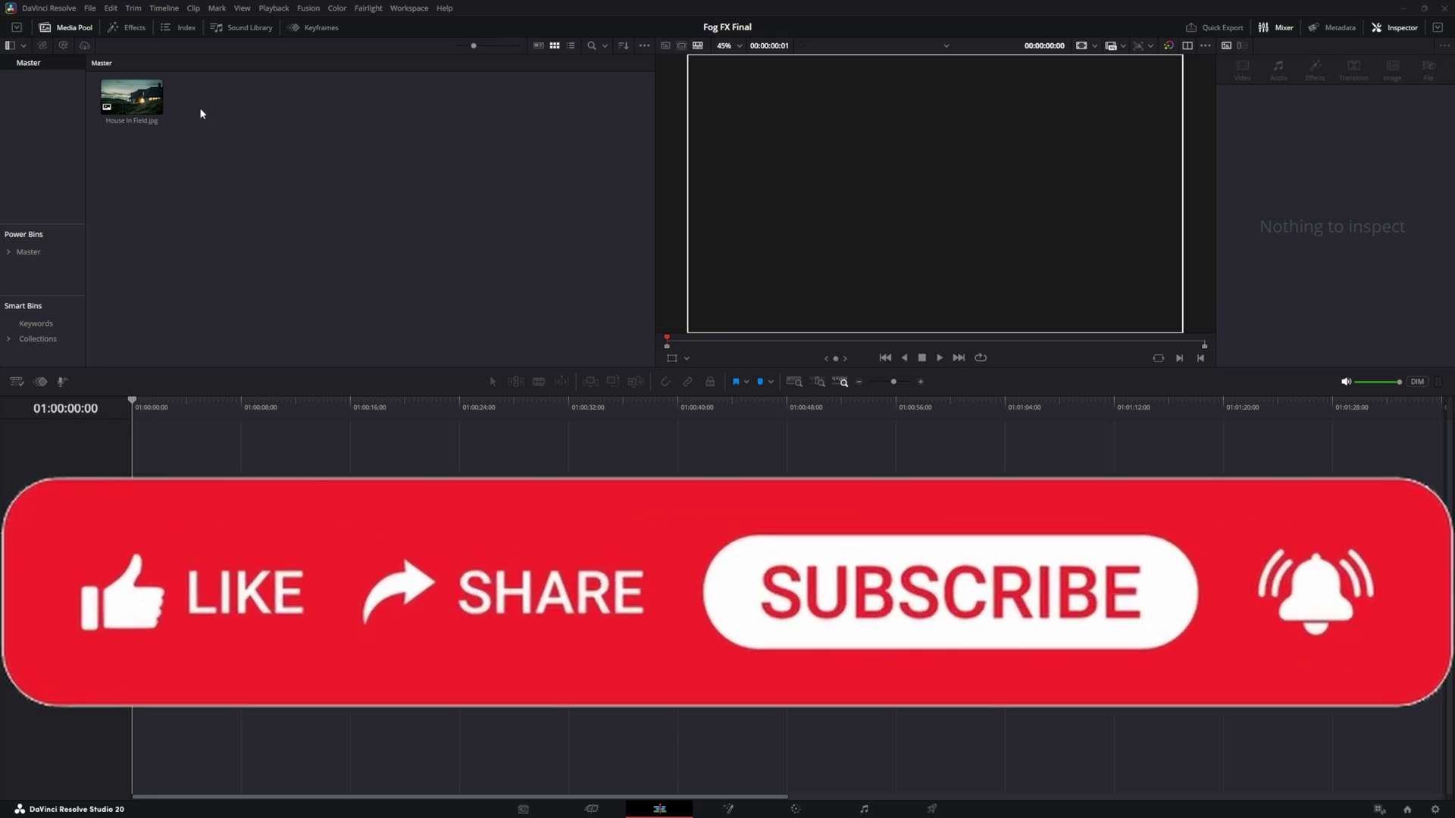
- Place House In Field.jpg on a new timeline and zoom the timeline out
{"action": "left_click", "coordinate": [129, 105]}
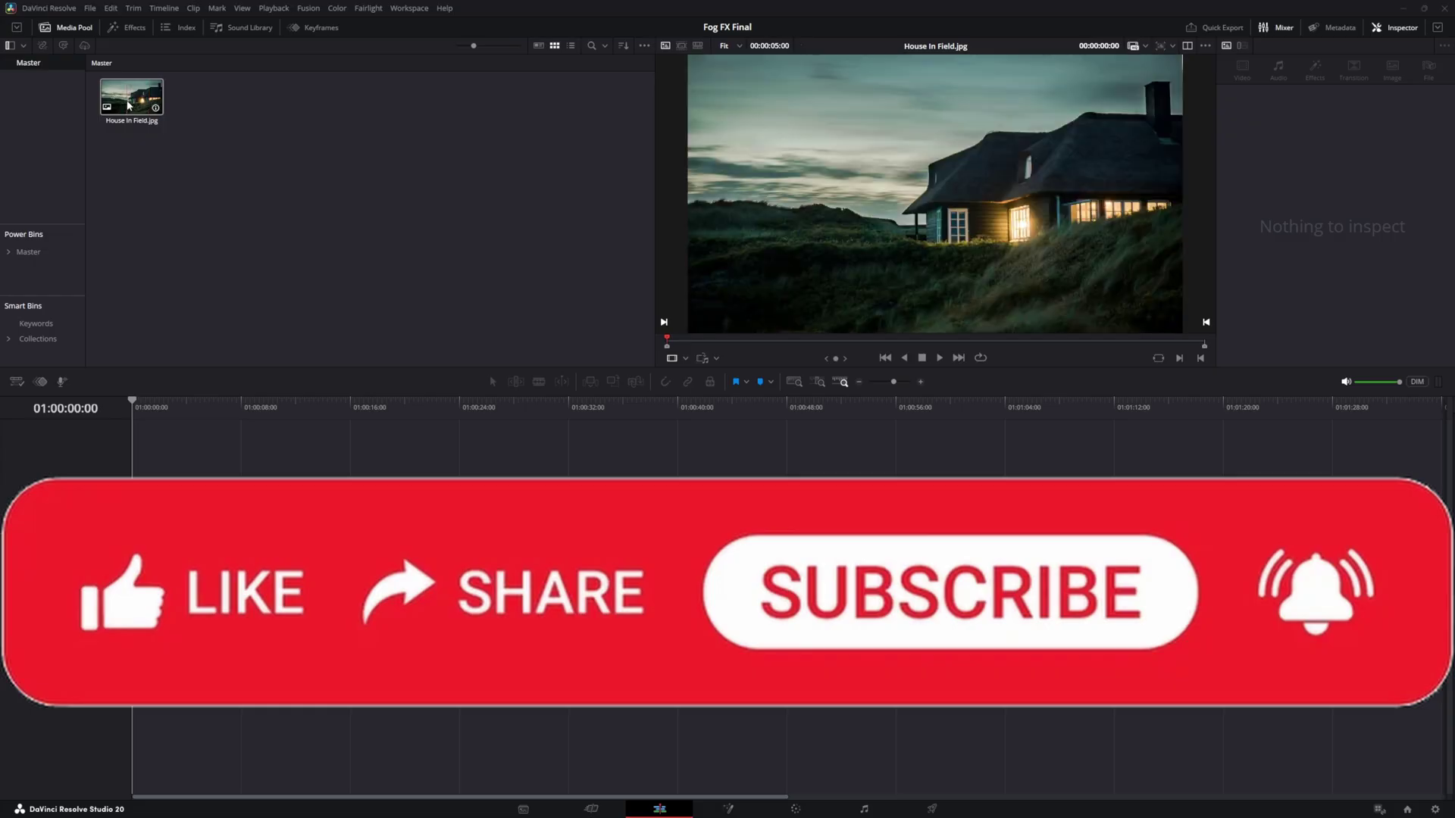
{"action": "left_click_drag", "start_coordinate": [129, 105], "coordinate": [129, 580]}
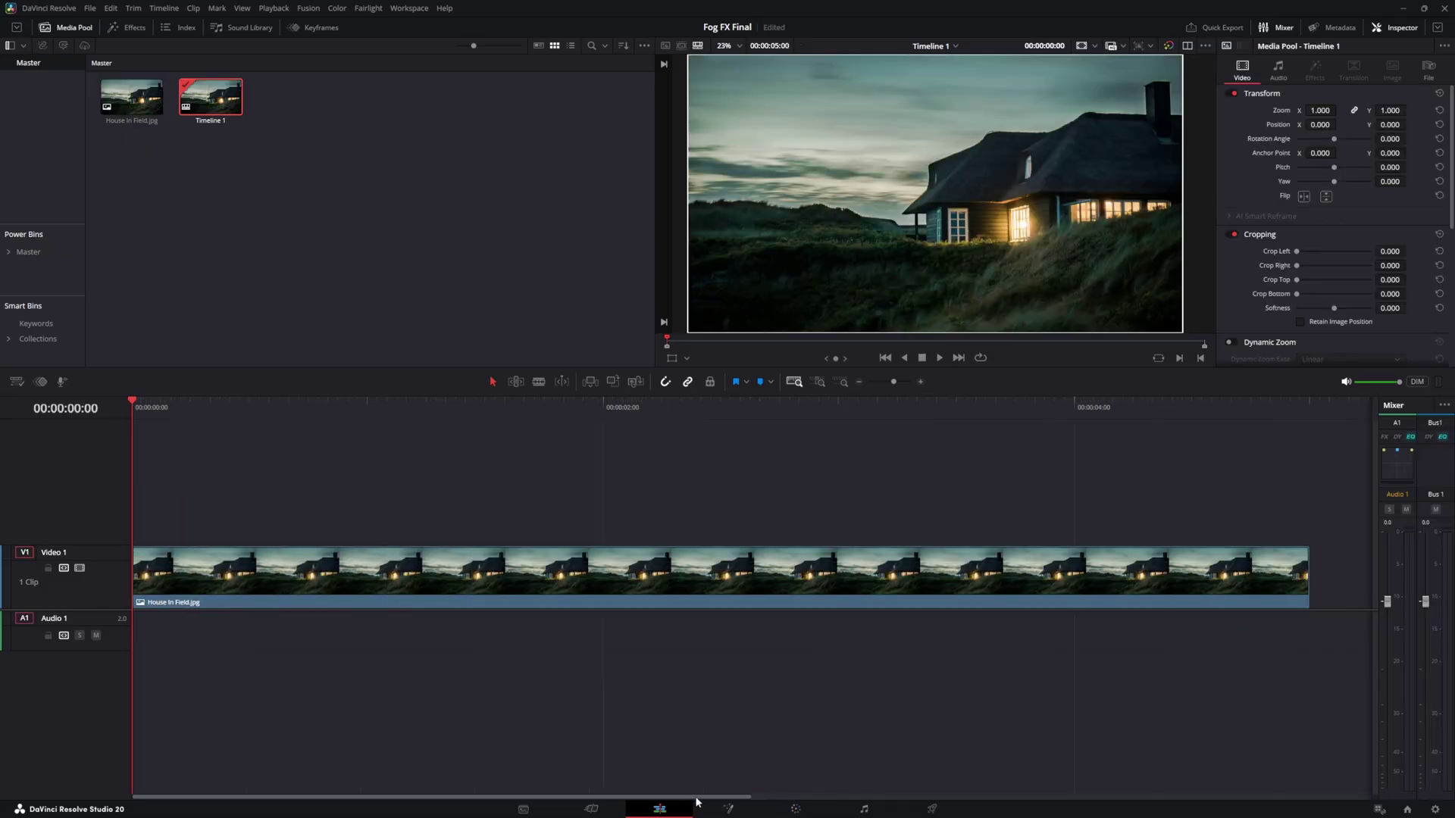
{"action": "left_click_drag", "start_coordinate": [696, 801], "coordinate": [698, 802]}
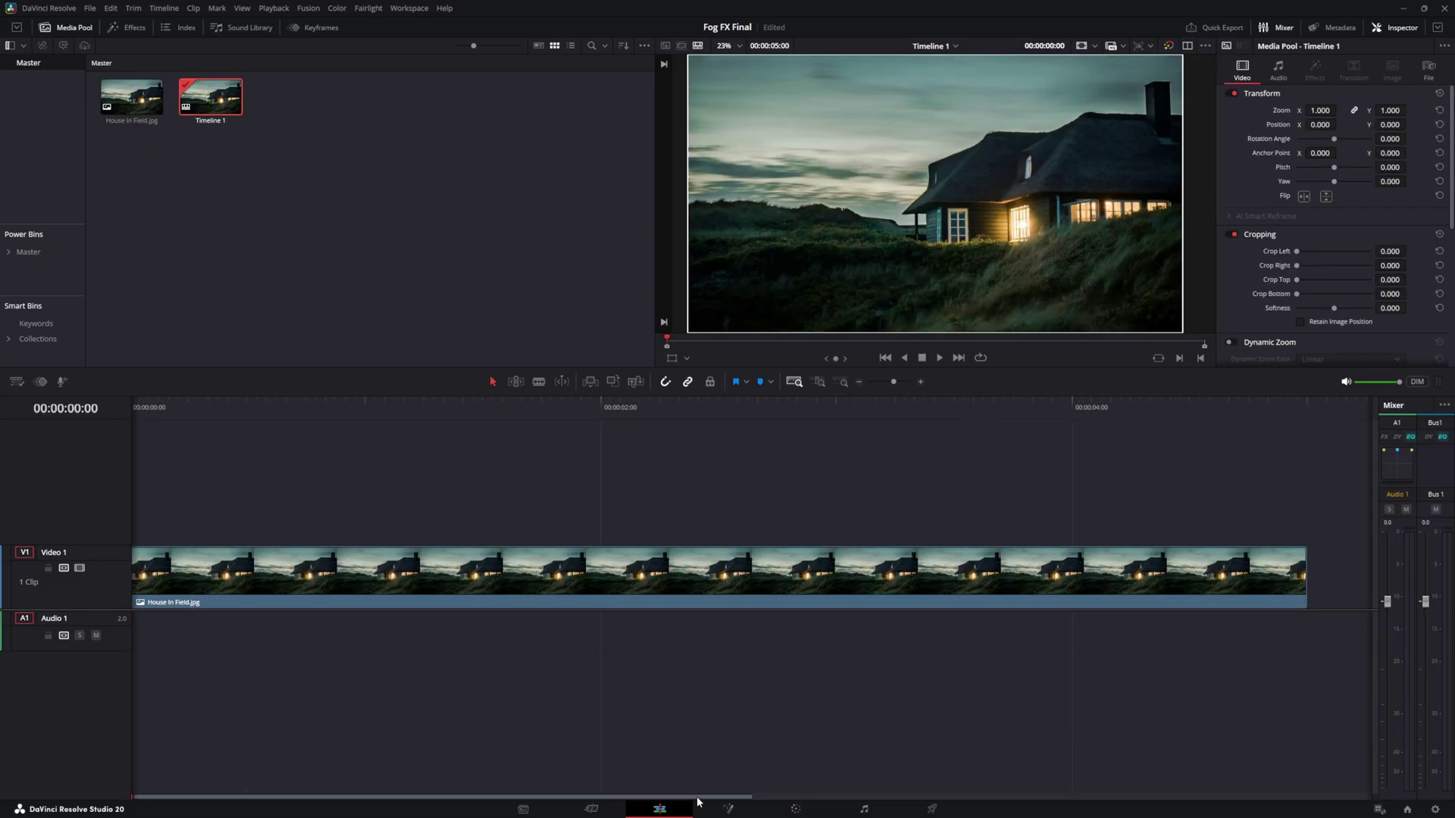
{"action": "left_click", "coordinate": [824, 382]}
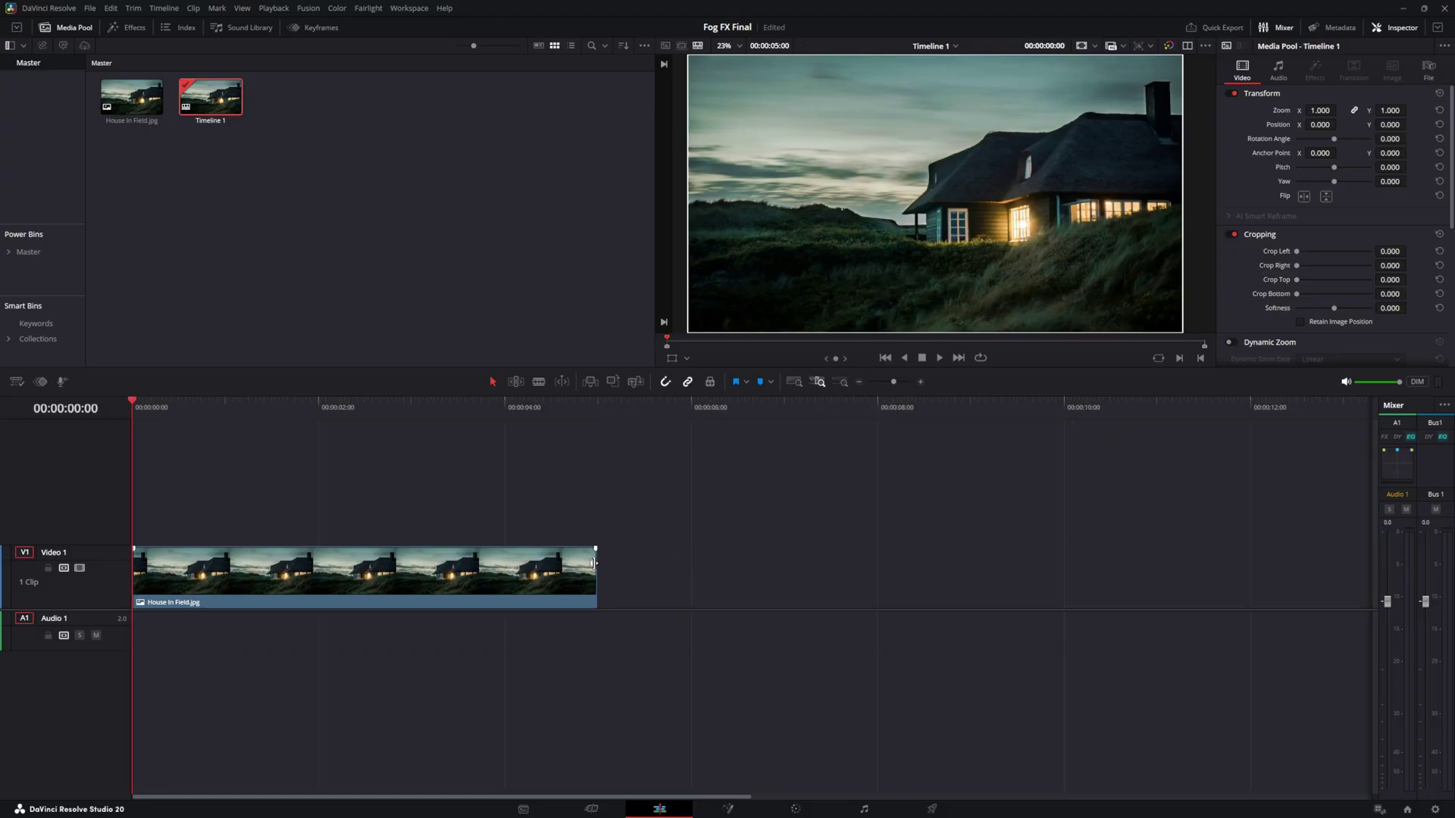
- Stretch the photo clip to about 20 seconds, save the project and open it in Fusion
{"action": "left_click_drag", "start_coordinate": [593, 563], "coordinate": [1064, 565]}
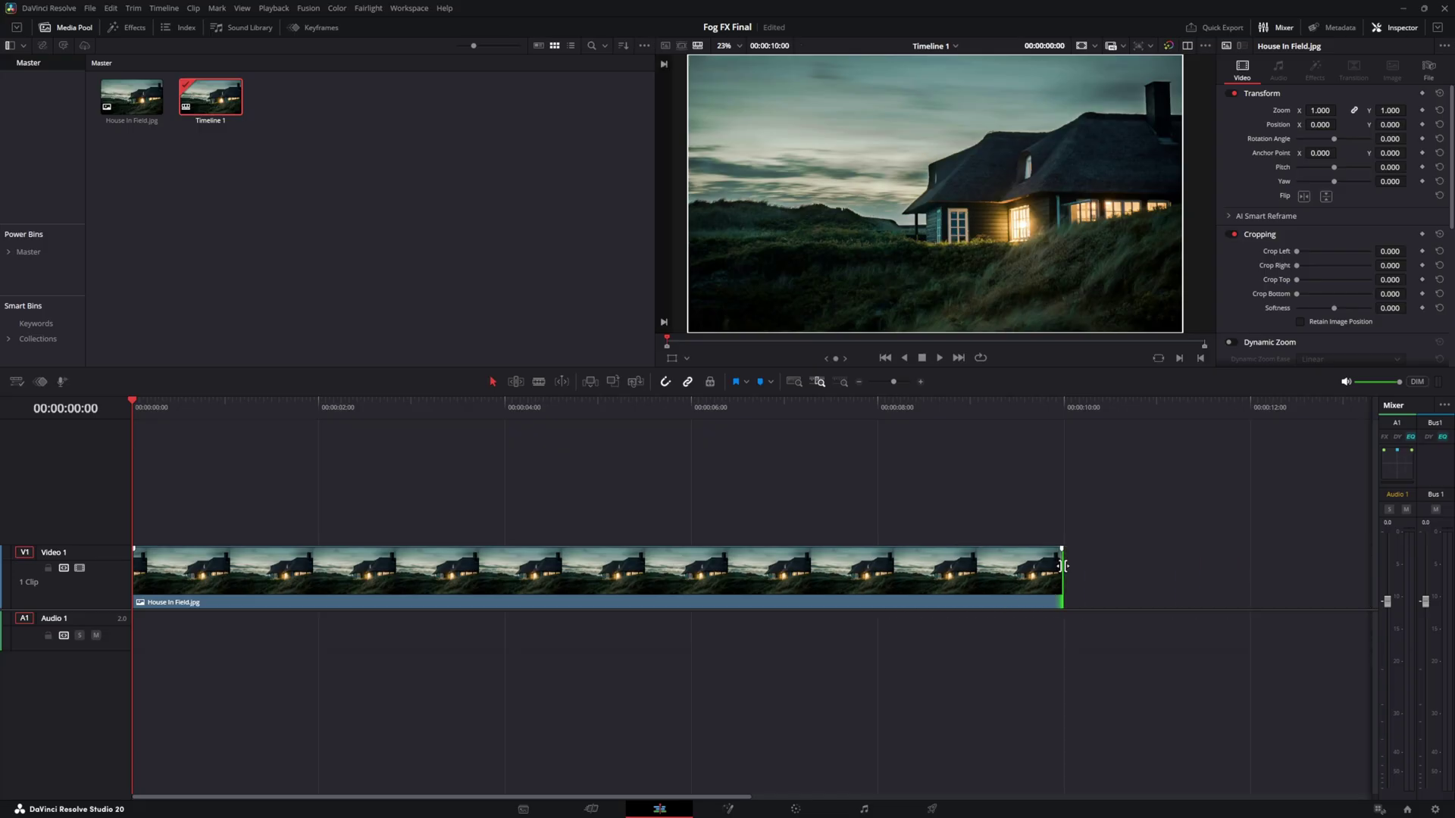
{"action": "left_click_drag", "start_coordinate": [360, 796], "coordinate": [751, 816]}
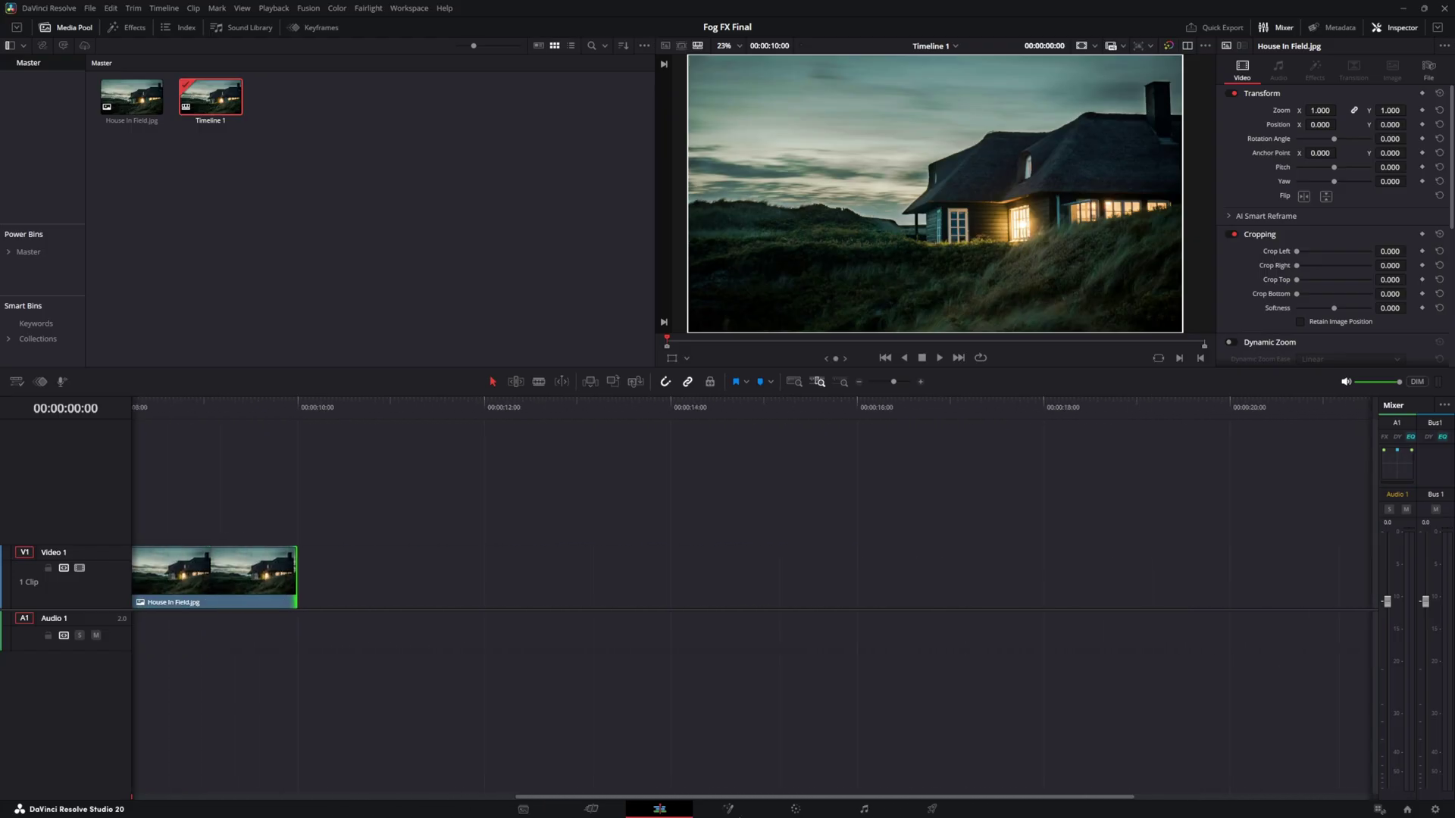
{"action": "left_click_drag", "start_coordinate": [299, 576], "coordinate": [1231, 594]}
{"action": "key", "text": "ctrl+s"}
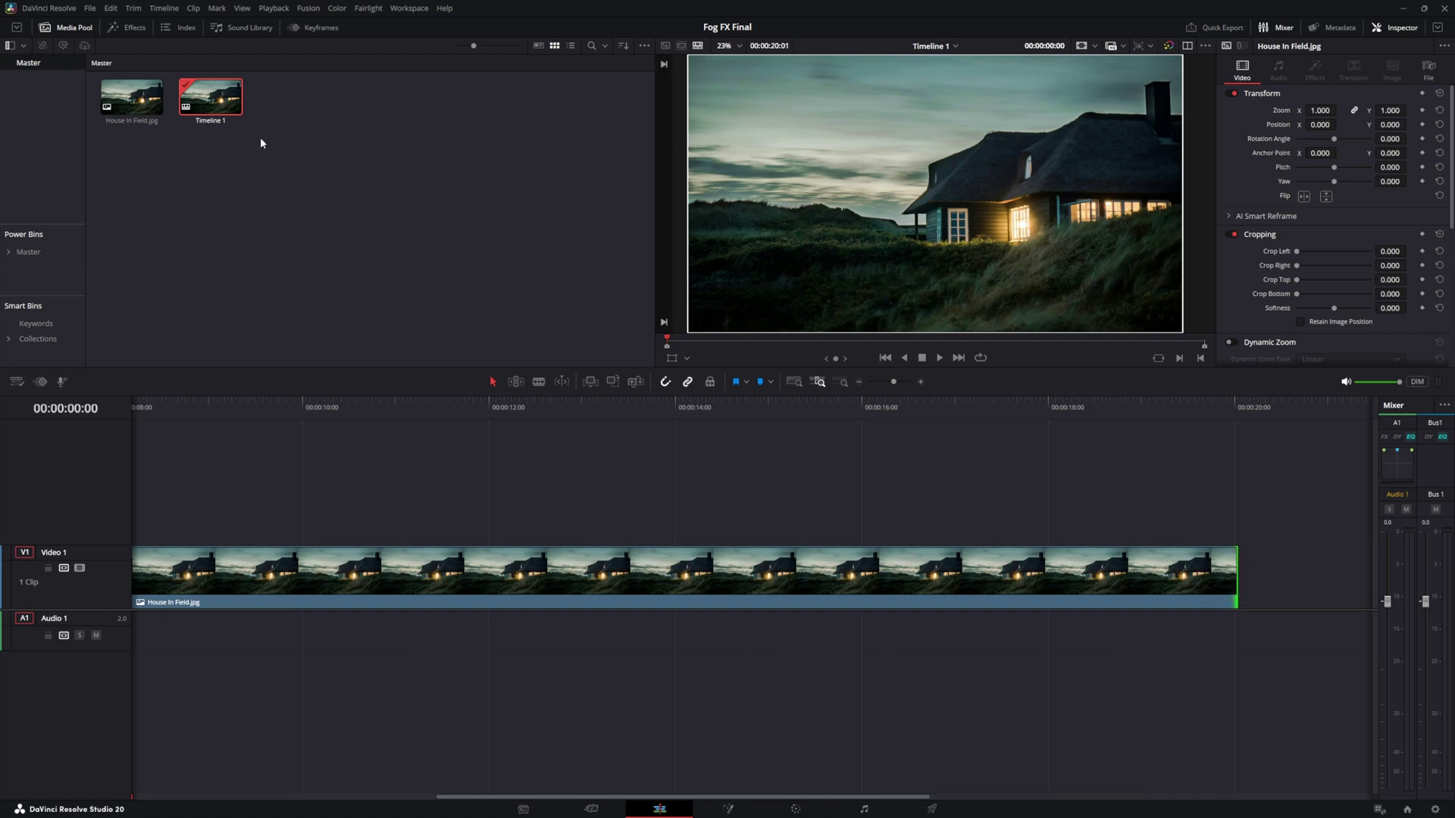
{"action": "left_click", "coordinate": [280, 581]}
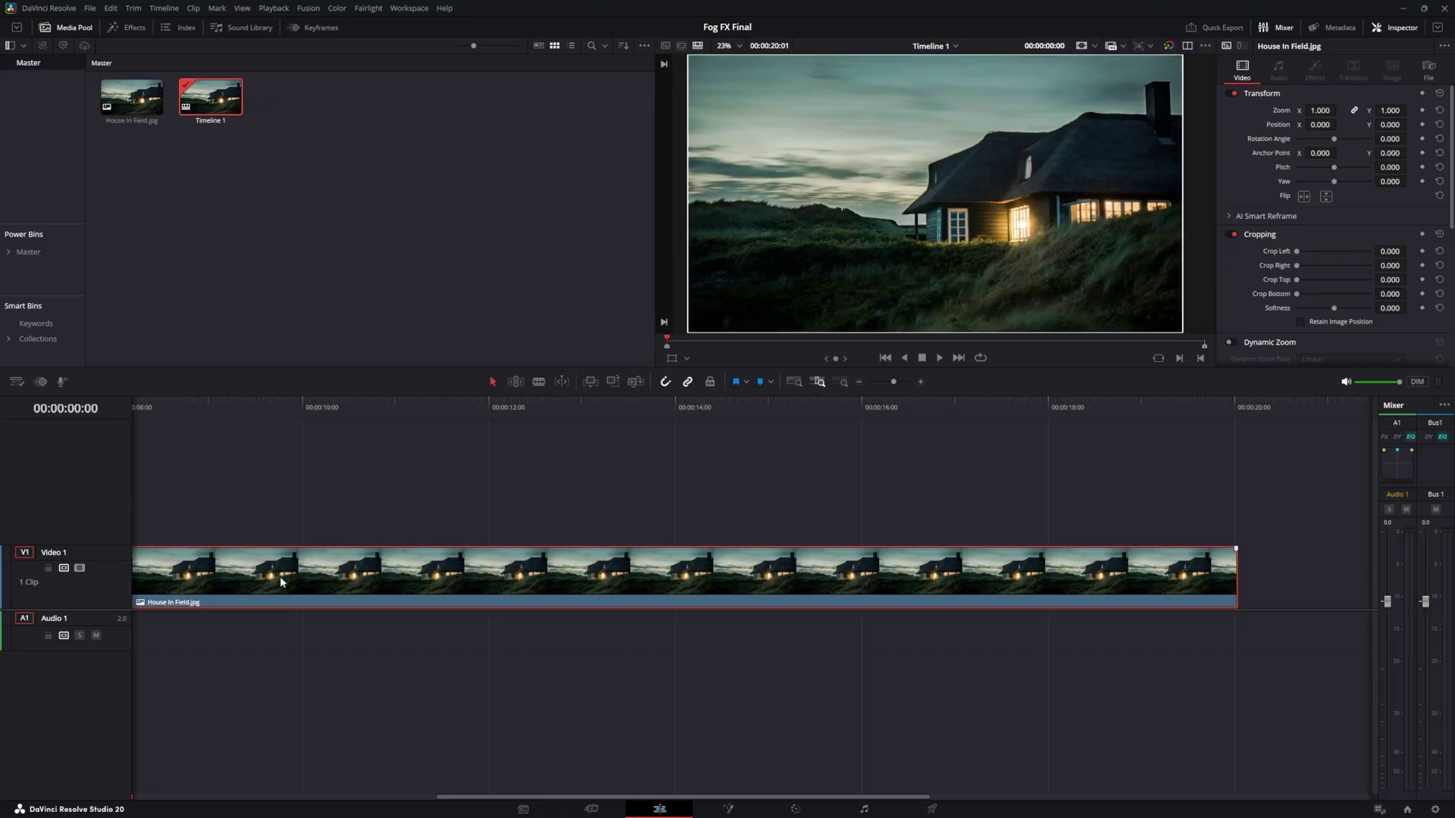
{"action": "left_click", "coordinate": [728, 809]}
- Add a FastNoise1 node and merge it over MediaIn1 as a fog layer
{"action": "left_click_drag", "start_coordinate": [35, 580], "coordinate": [1223, 699]}
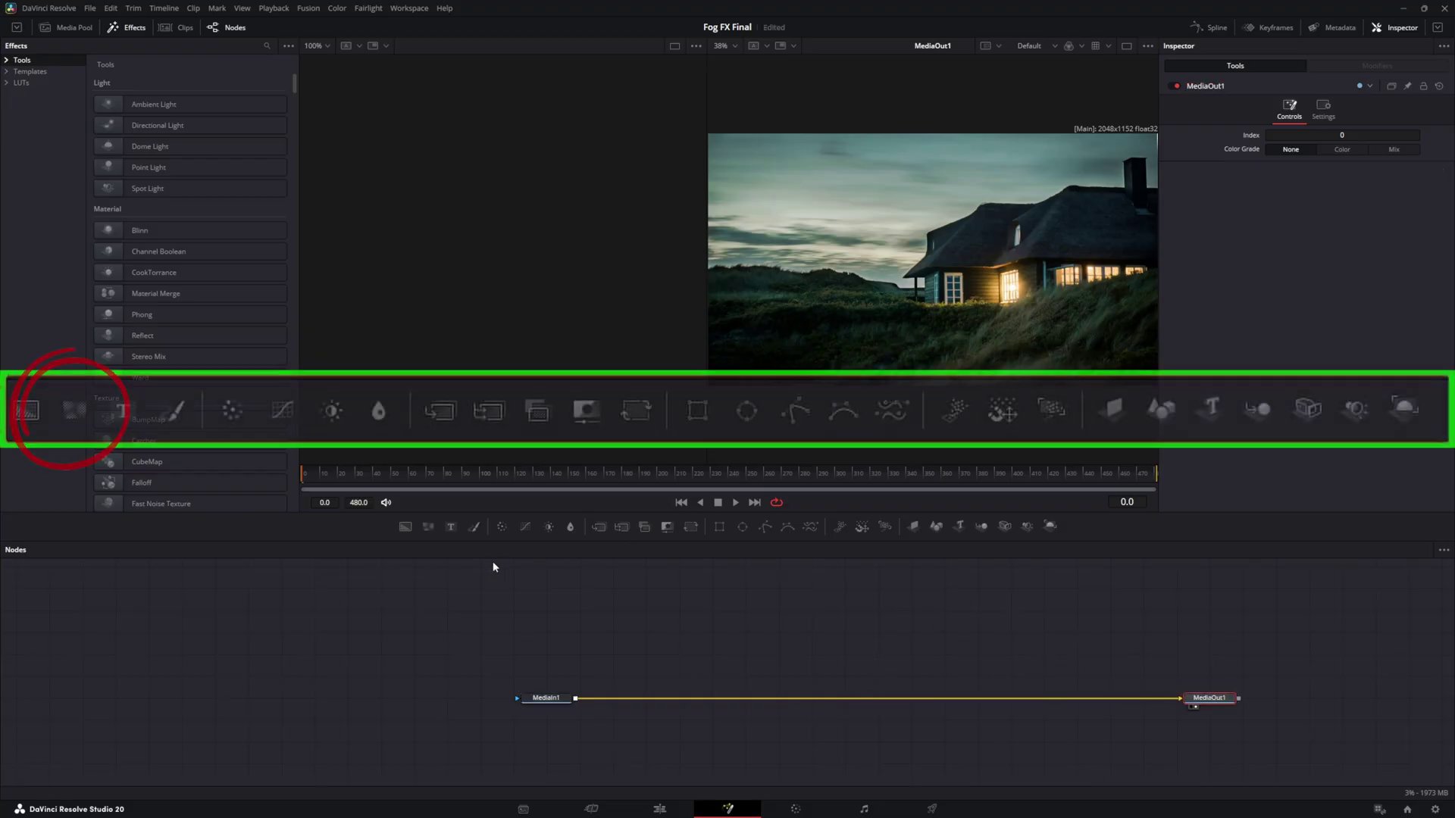
{"action": "left_click_drag", "start_coordinate": [429, 532], "coordinate": [576, 698]}
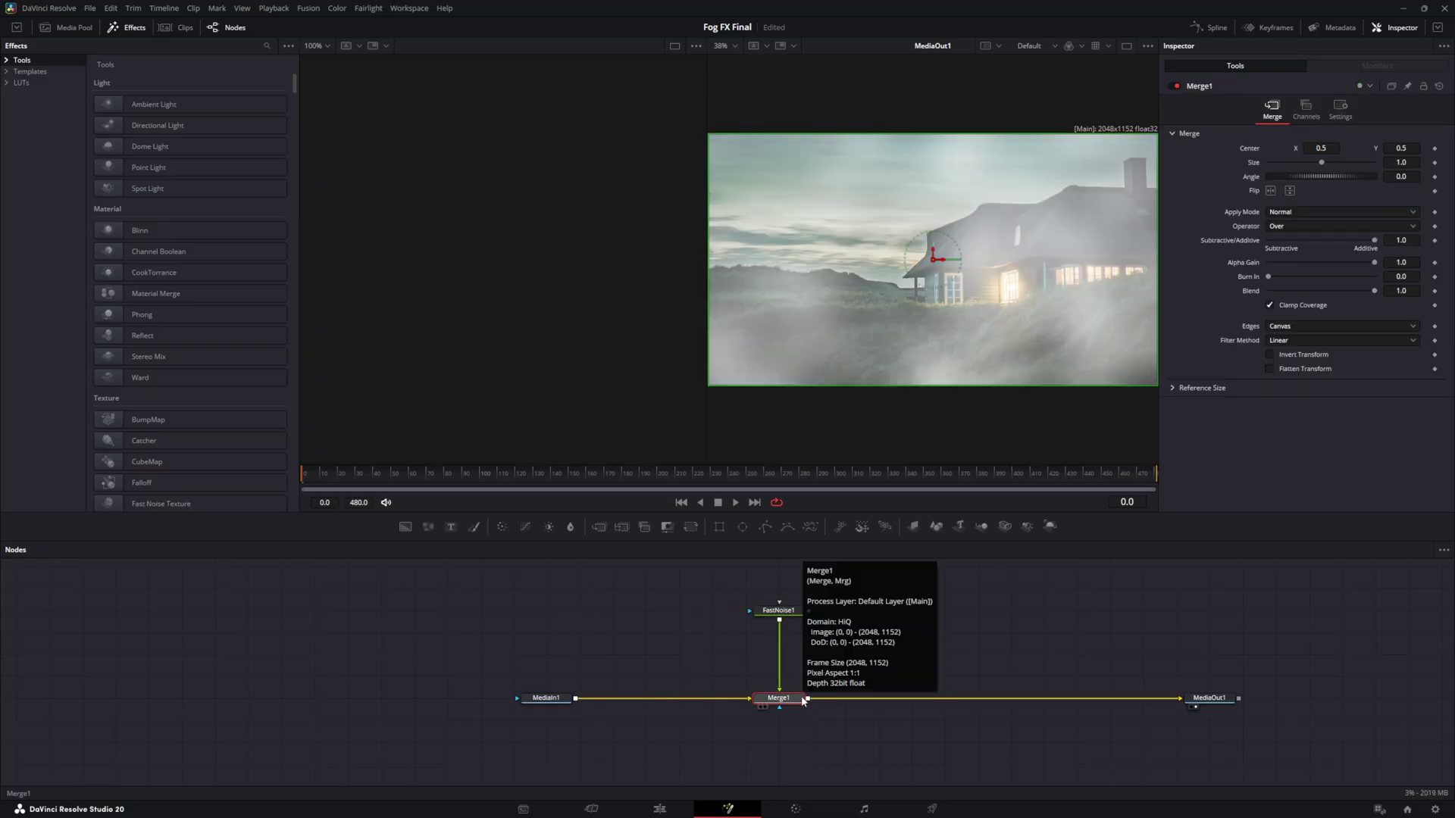
{"action": "left_click_drag", "start_coordinate": [788, 612], "coordinate": [789, 634]}
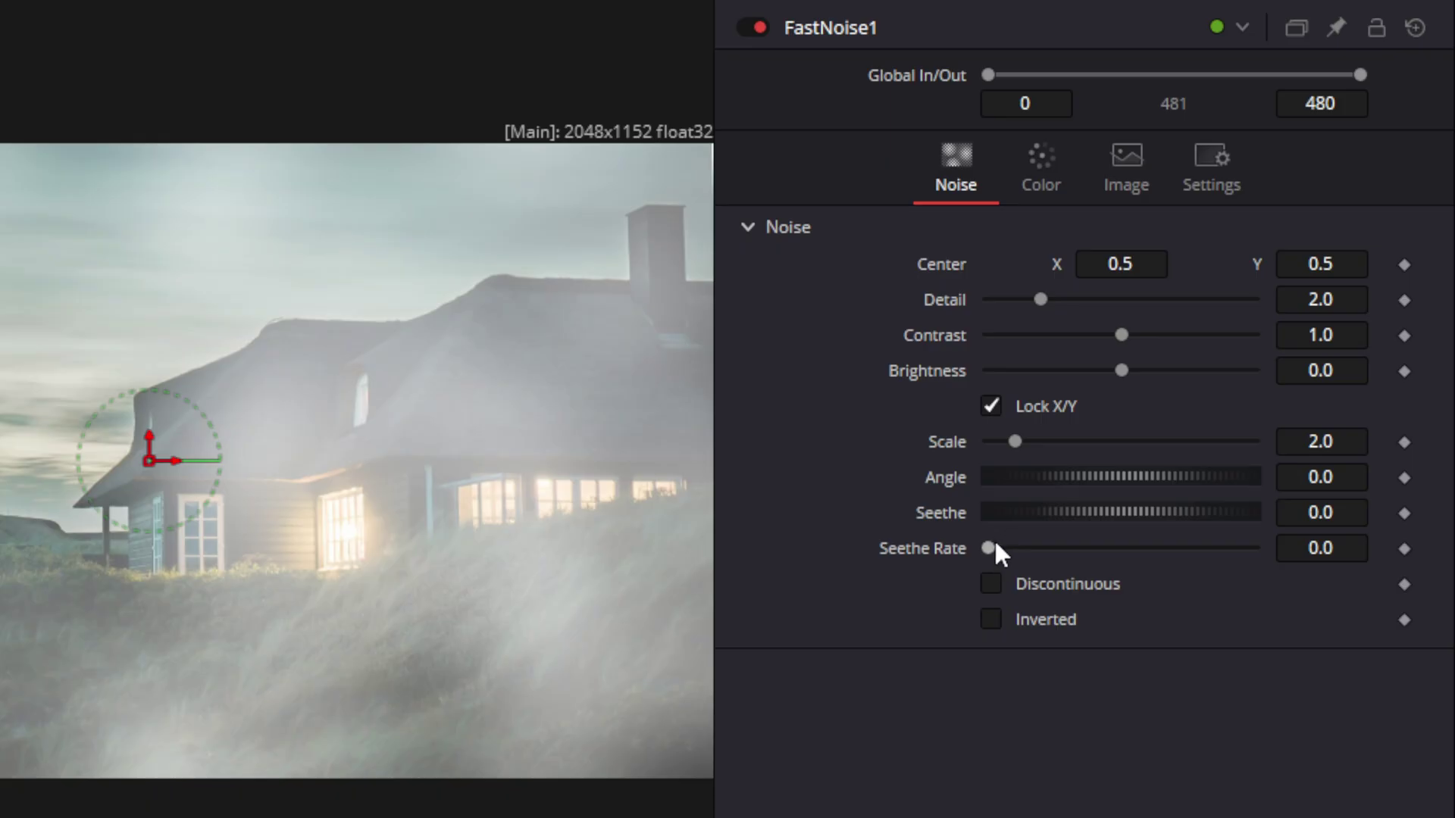
- Set FastNoise1's Seethe Rate to 0.021
{"action": "left_click", "coordinate": [1340, 549]}
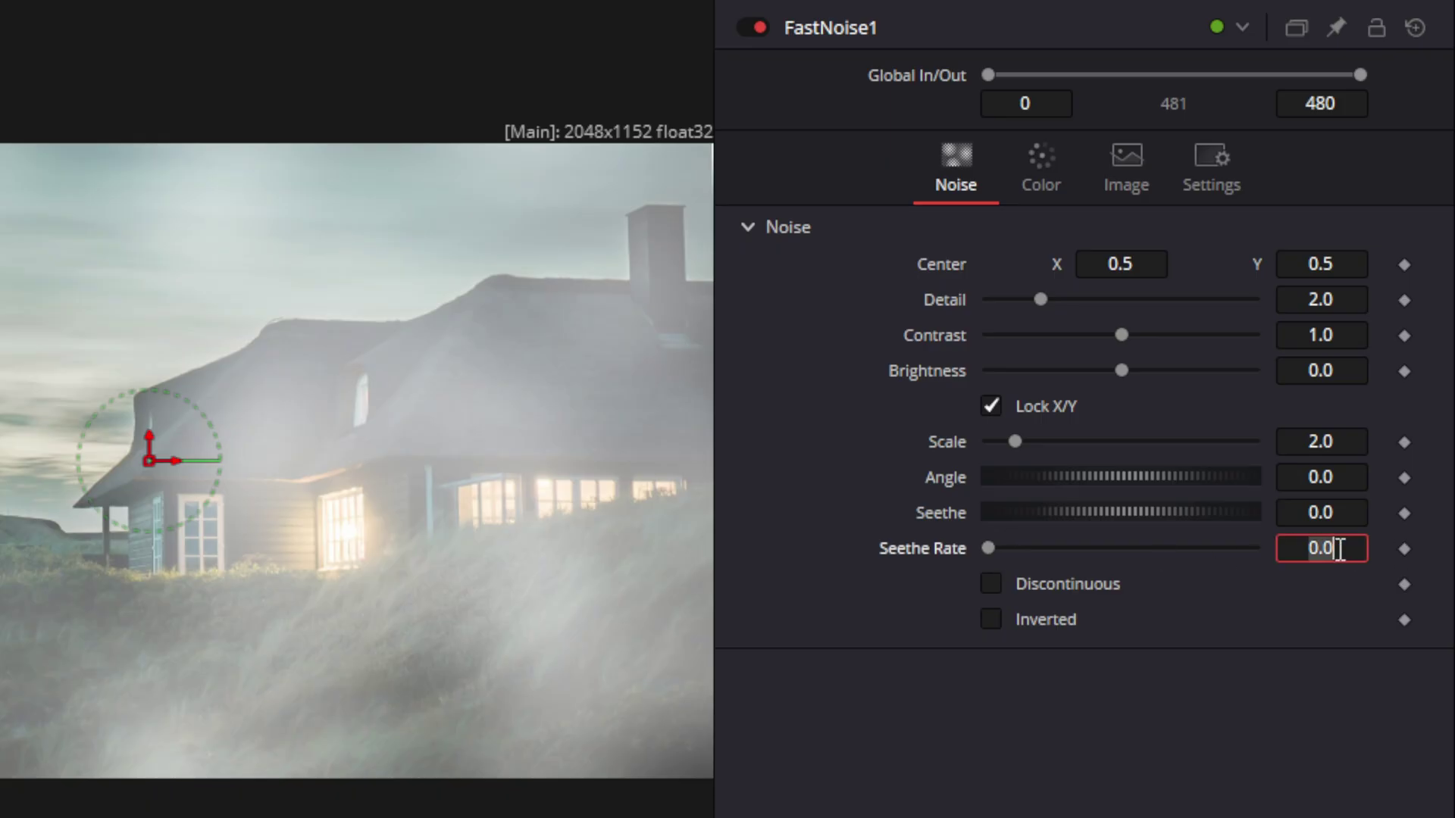
{"action": "type", "text": ".021"}
{"action": "key", "text": "Tab"}
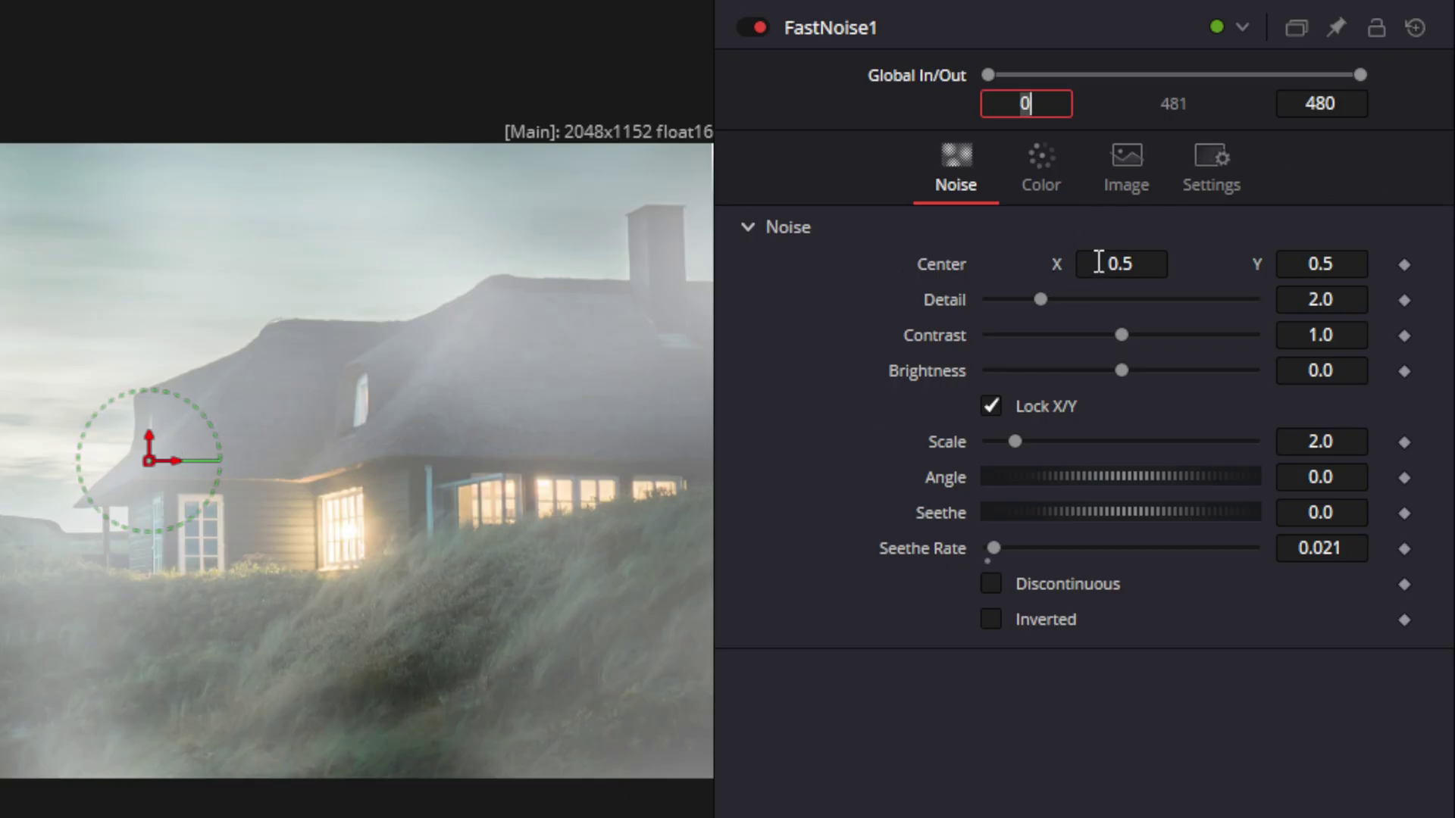
{"action": "left_click", "coordinate": [1099, 262]}
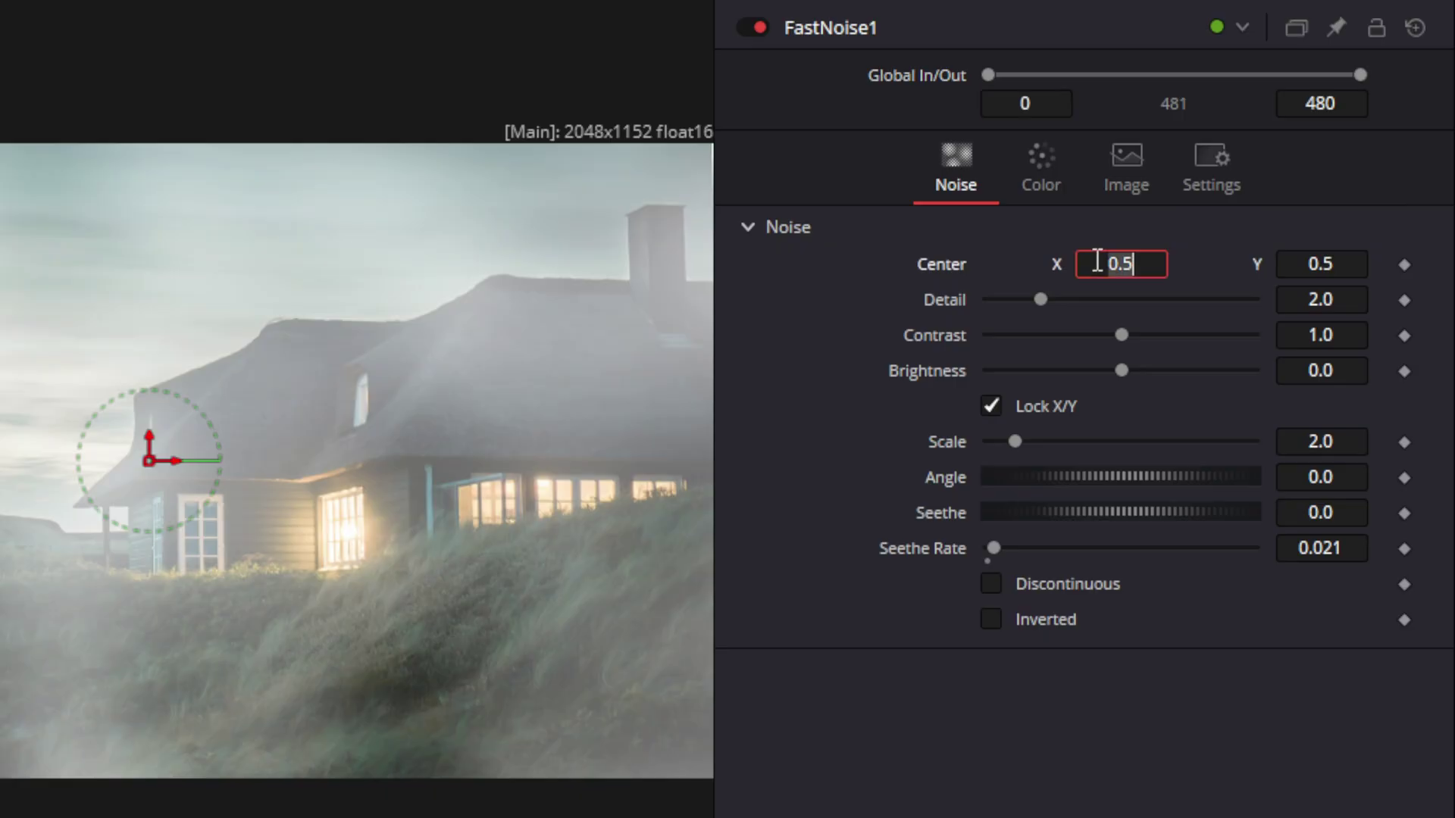
- Drive the noise Center with the expression Point(time/500, 0.5)
{"action": "type", "text": "="}
{"action": "key", "text": "Tab"}
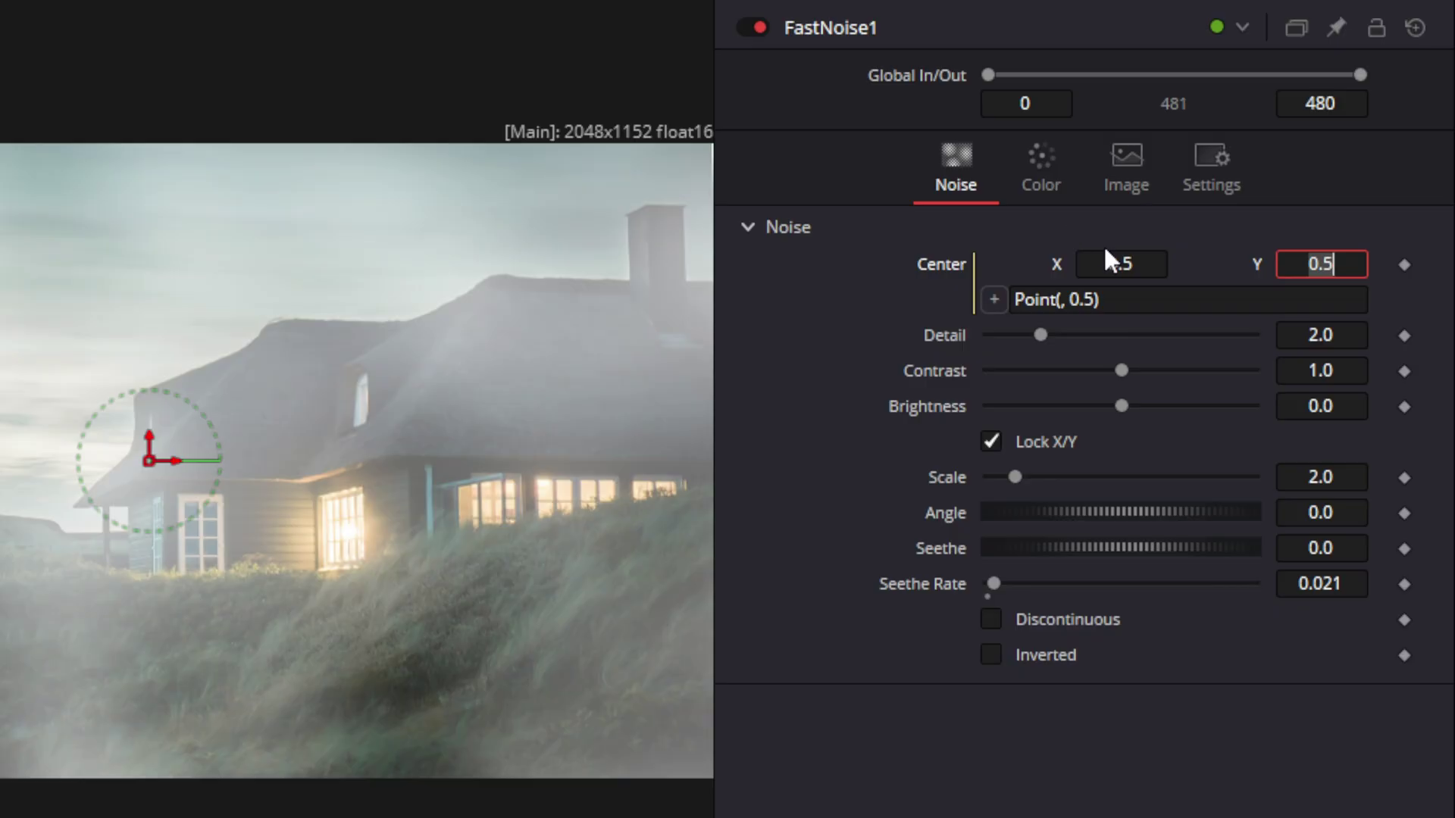
{"action": "left_click", "coordinate": [1134, 301]}
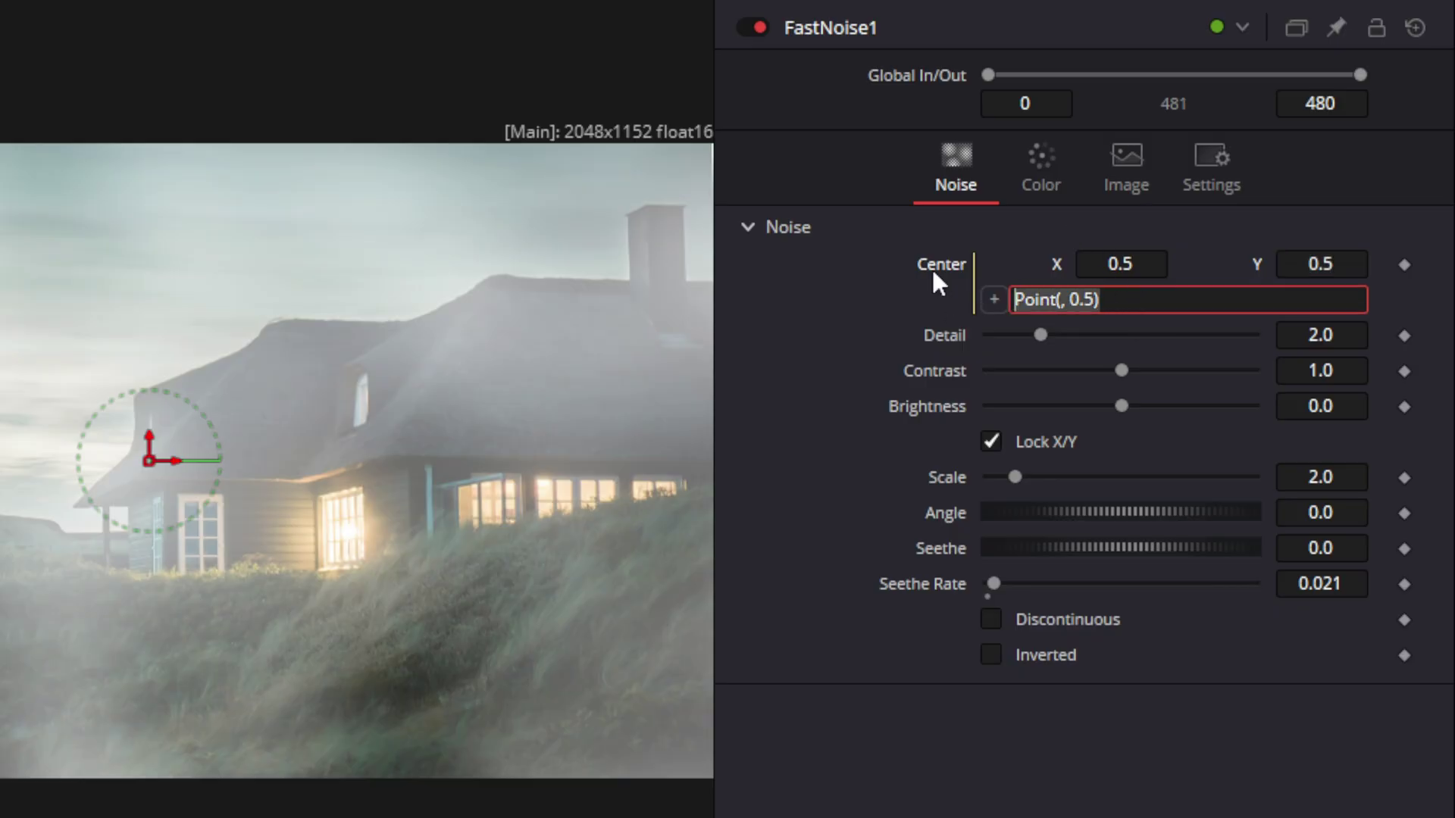
{"action": "type", "text": "Point(time/500, 0.5)"}
{"action": "key", "text": "Tab"}
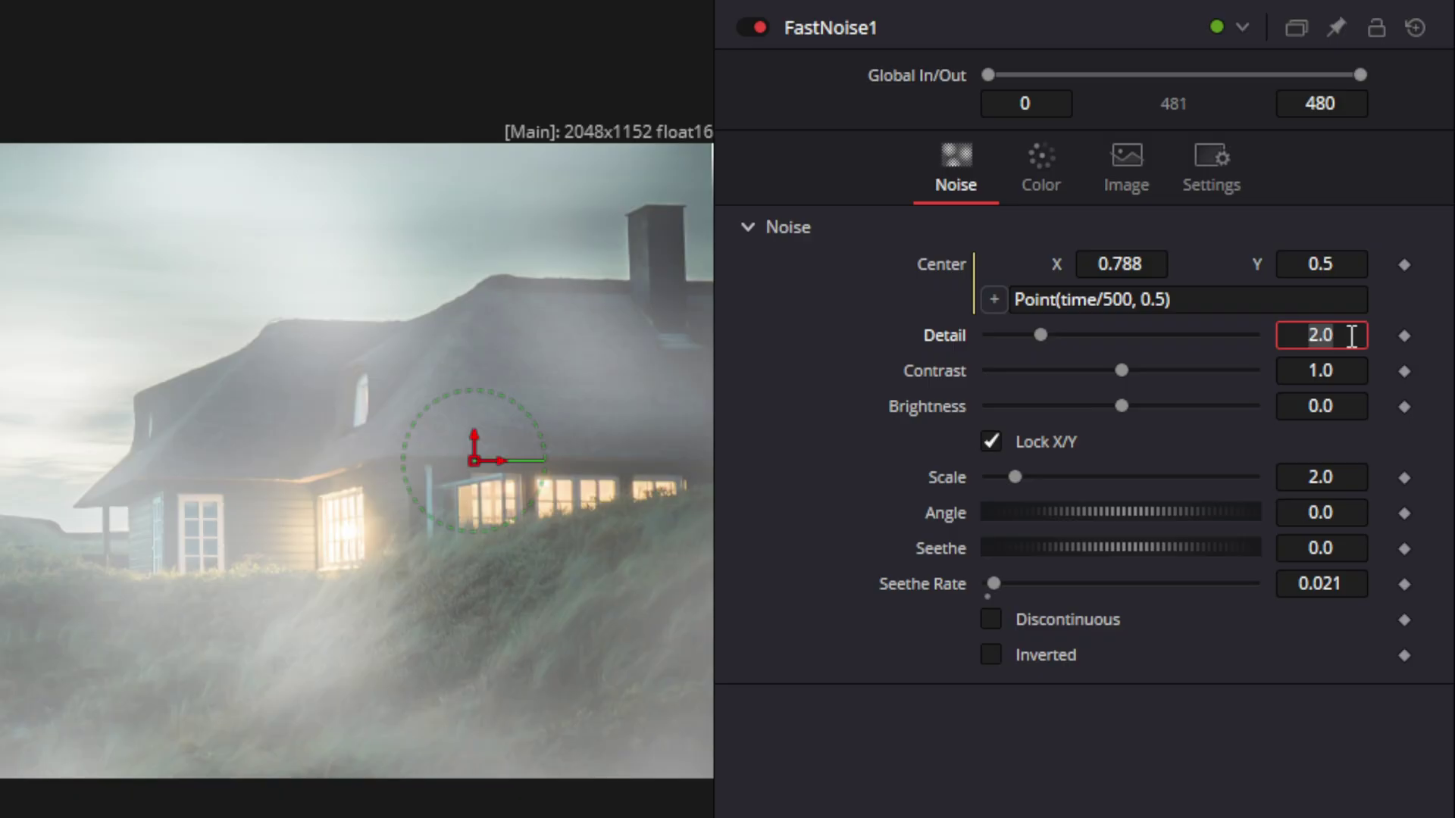
- Set FastNoise1 to Detail 0.53, Contrast 0.17, Brightness -0.29 and Scale 20
{"action": "type", "text": ".53"}
{"action": "key", "text": "Tab"}
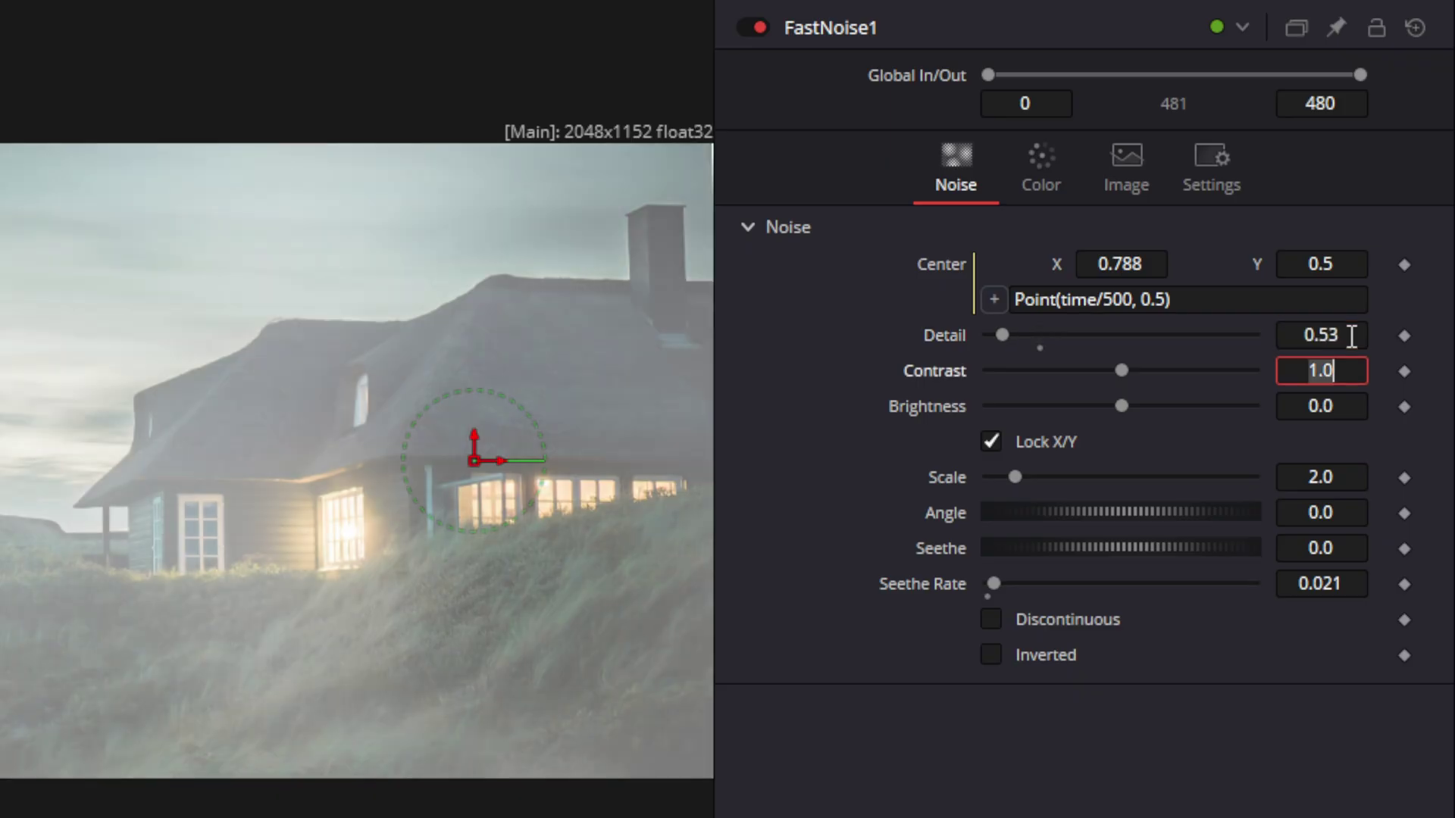
{"action": "type", "text": ".17"}
{"action": "key", "text": "Tab"}
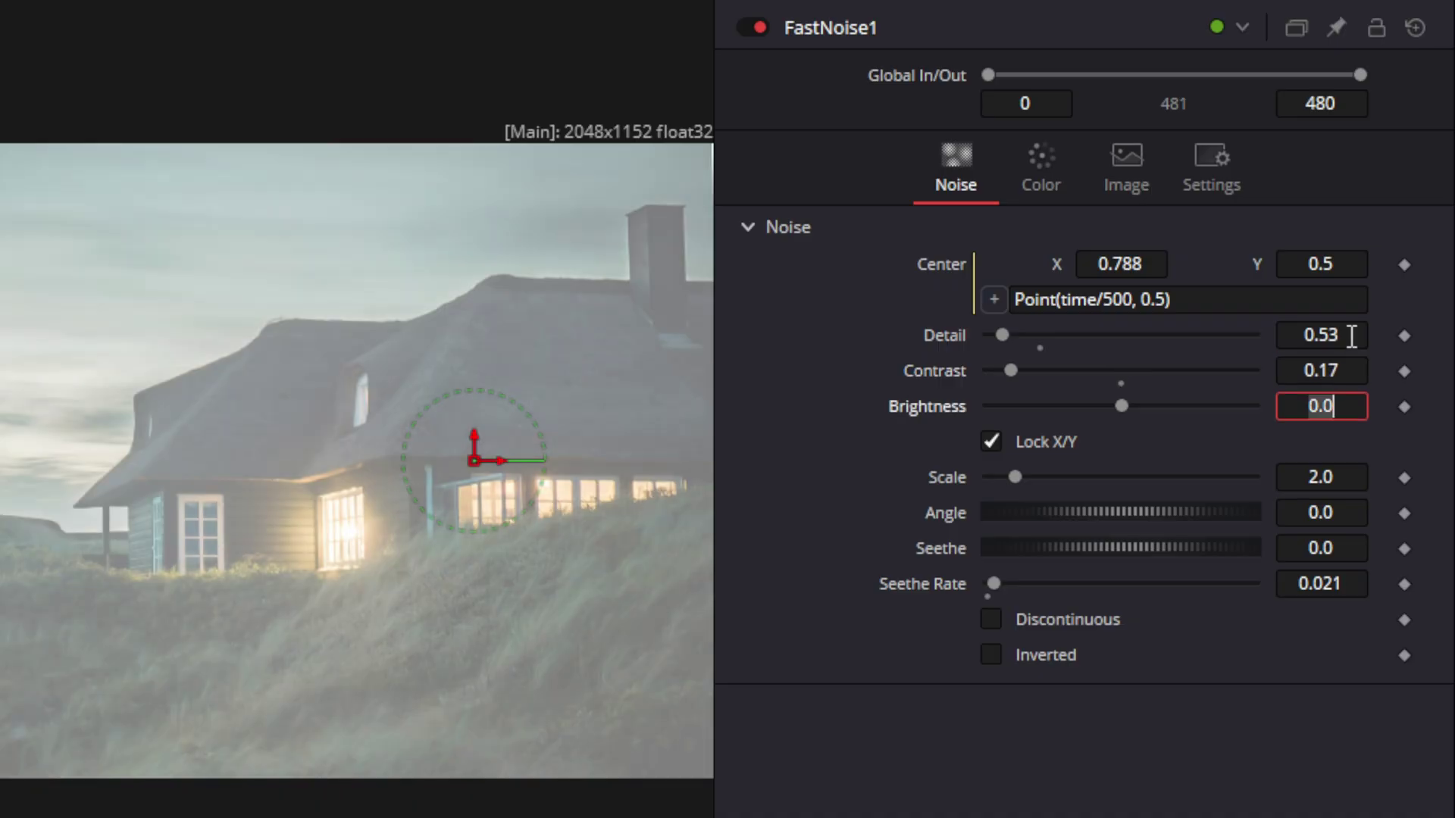
{"action": "type", "text": "-0"}
{"action": "type", "text": ".29"}
{"action": "key", "text": "Tab"}
{"action": "left_click", "coordinate": [1340, 477]}
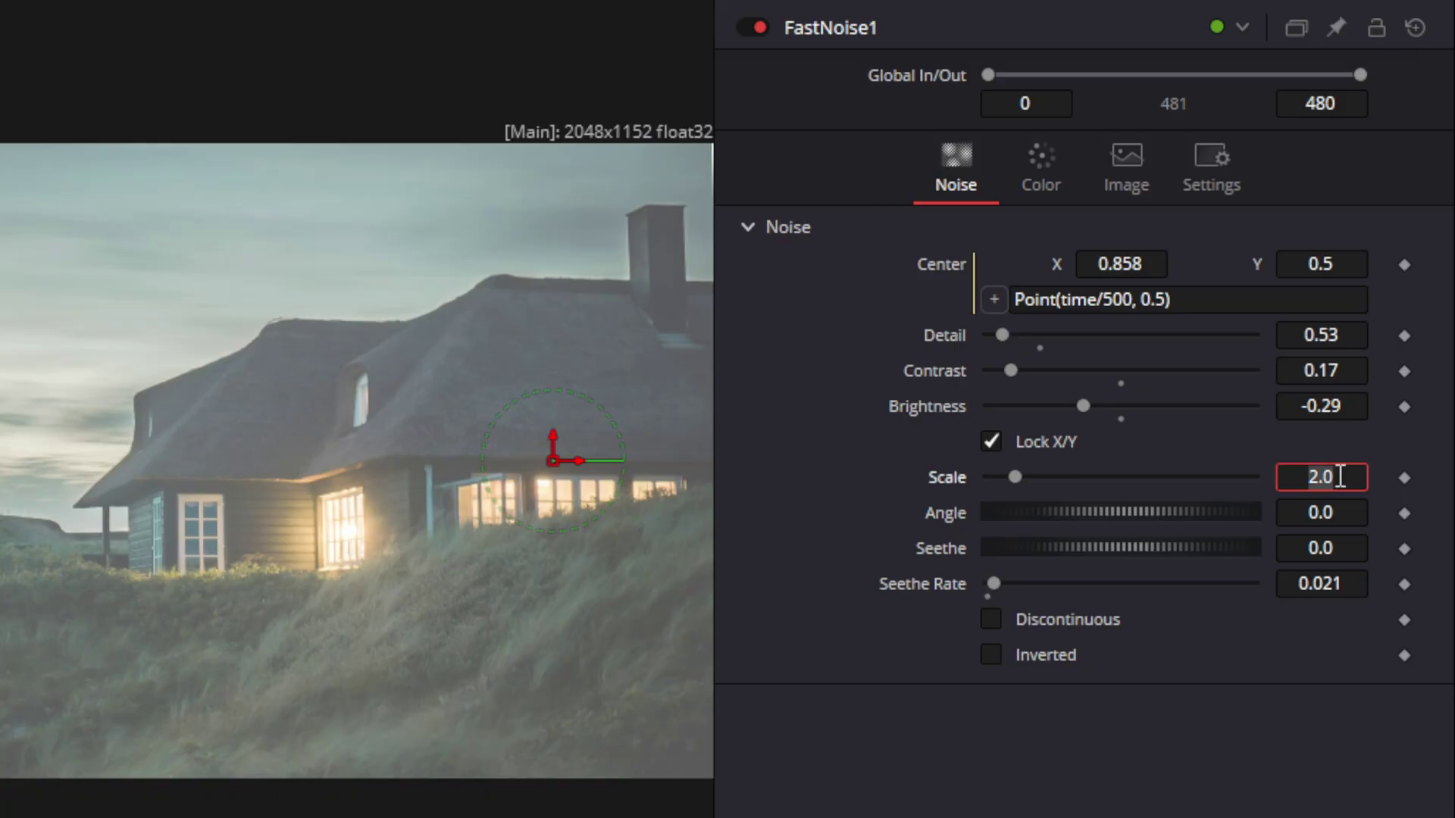
{"action": "type", "text": "20"}
{"action": "key", "text": "Tab"}
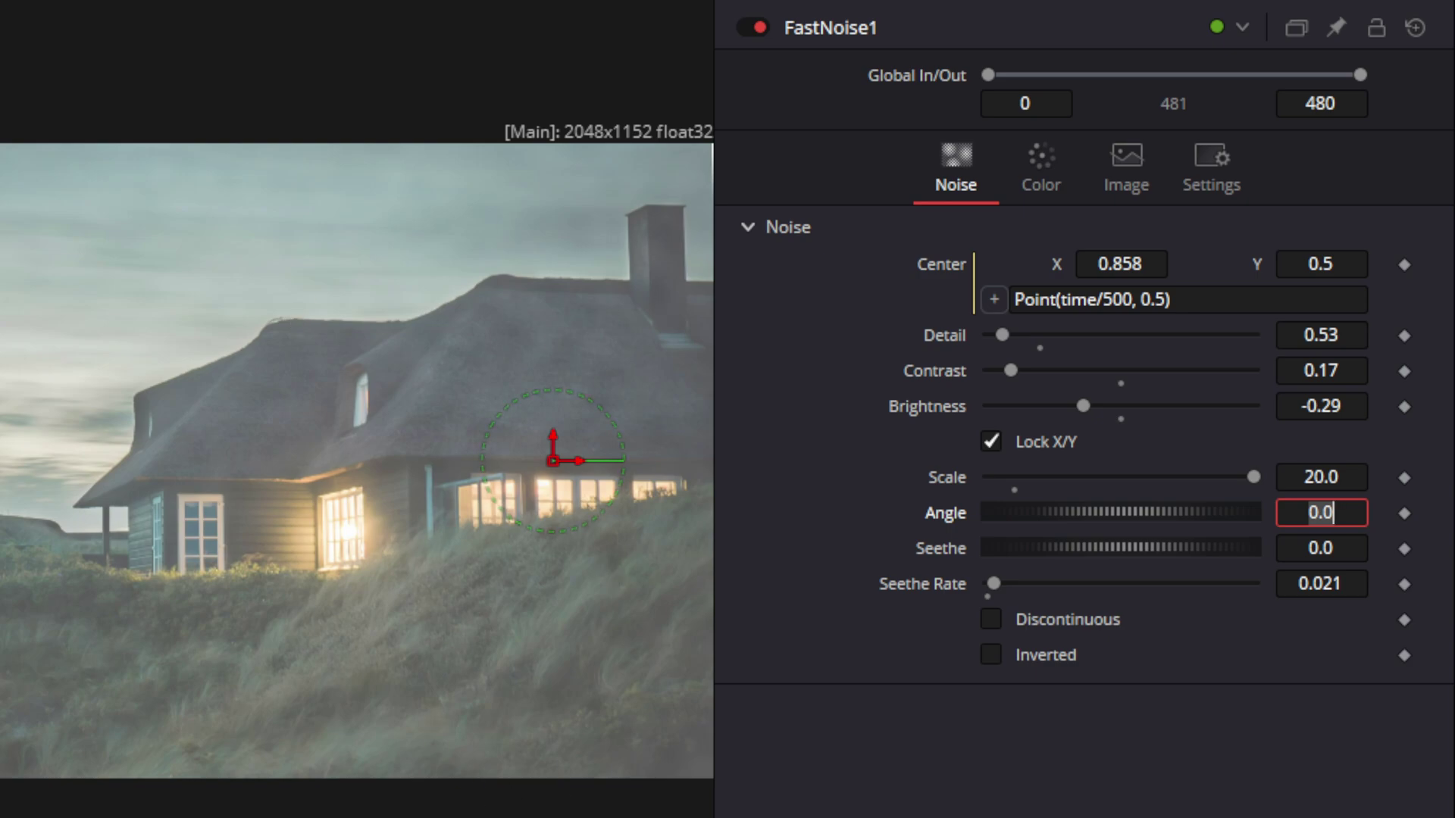
{"action": "left_click", "coordinate": [1128, 443]}
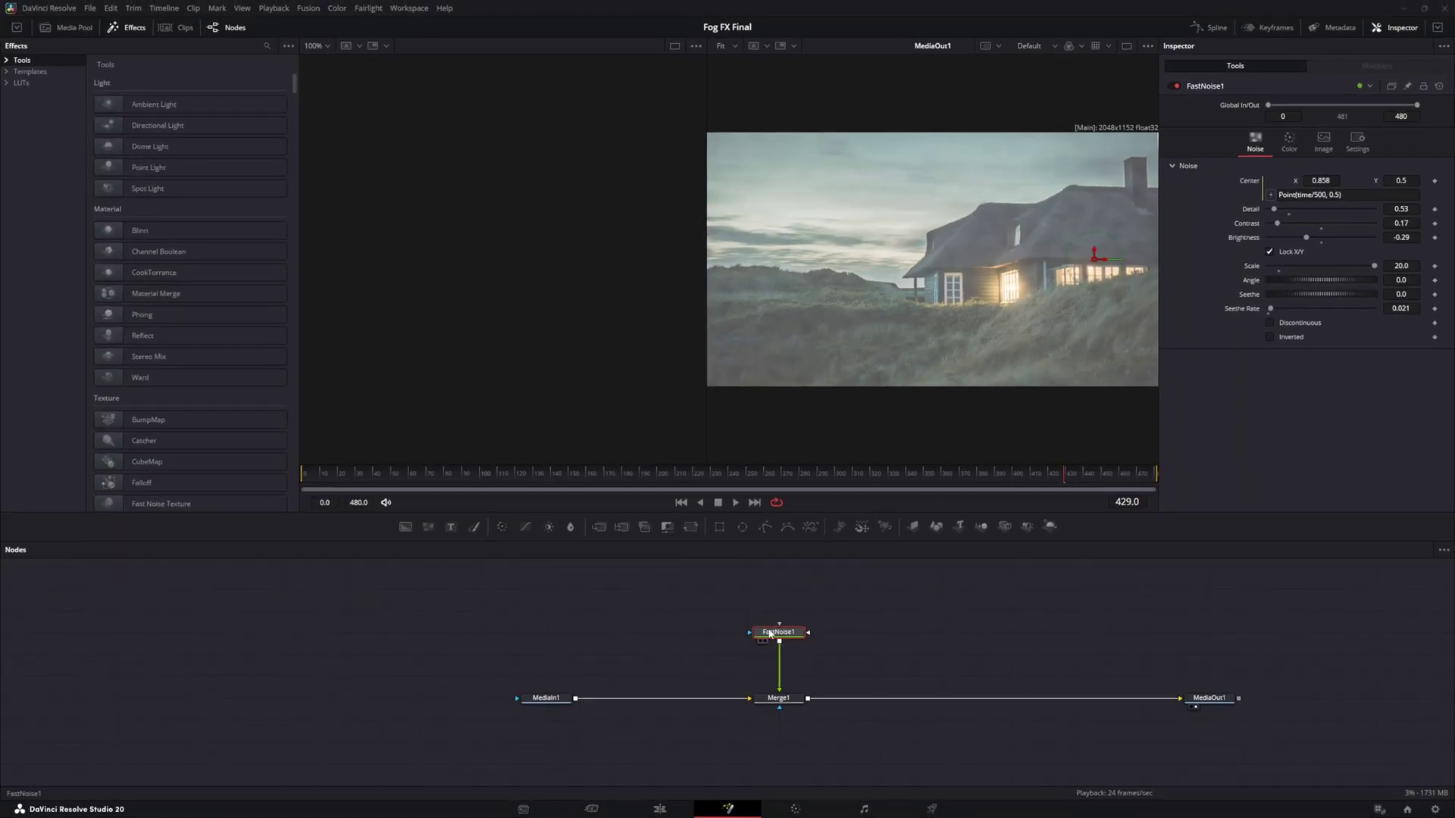
- Turn off the viewer's Checker Underlay and display the MediaOut1 composite
{"action": "left_click", "coordinate": [763, 641]}
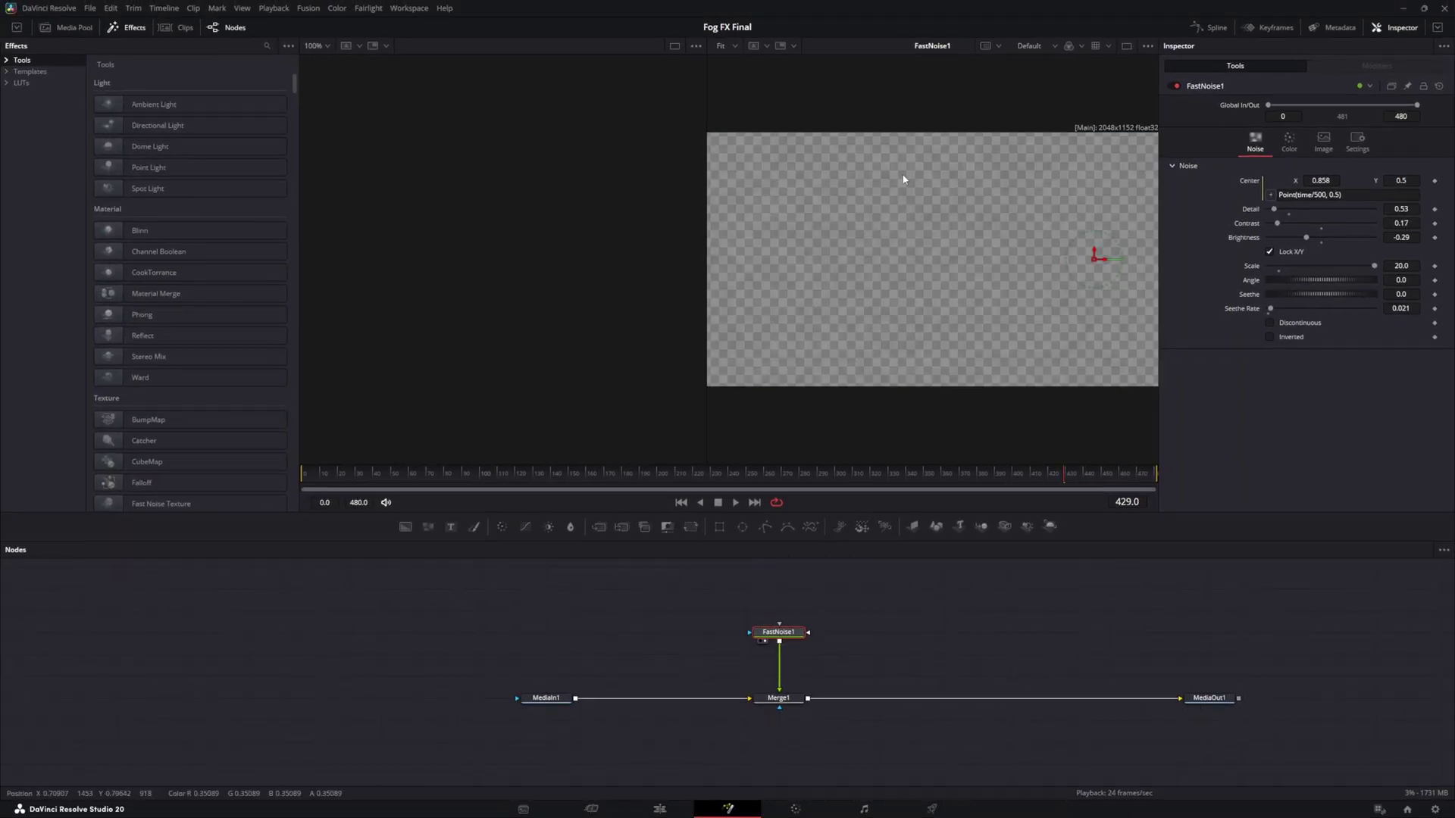
{"action": "right_click", "coordinate": [883, 266]}
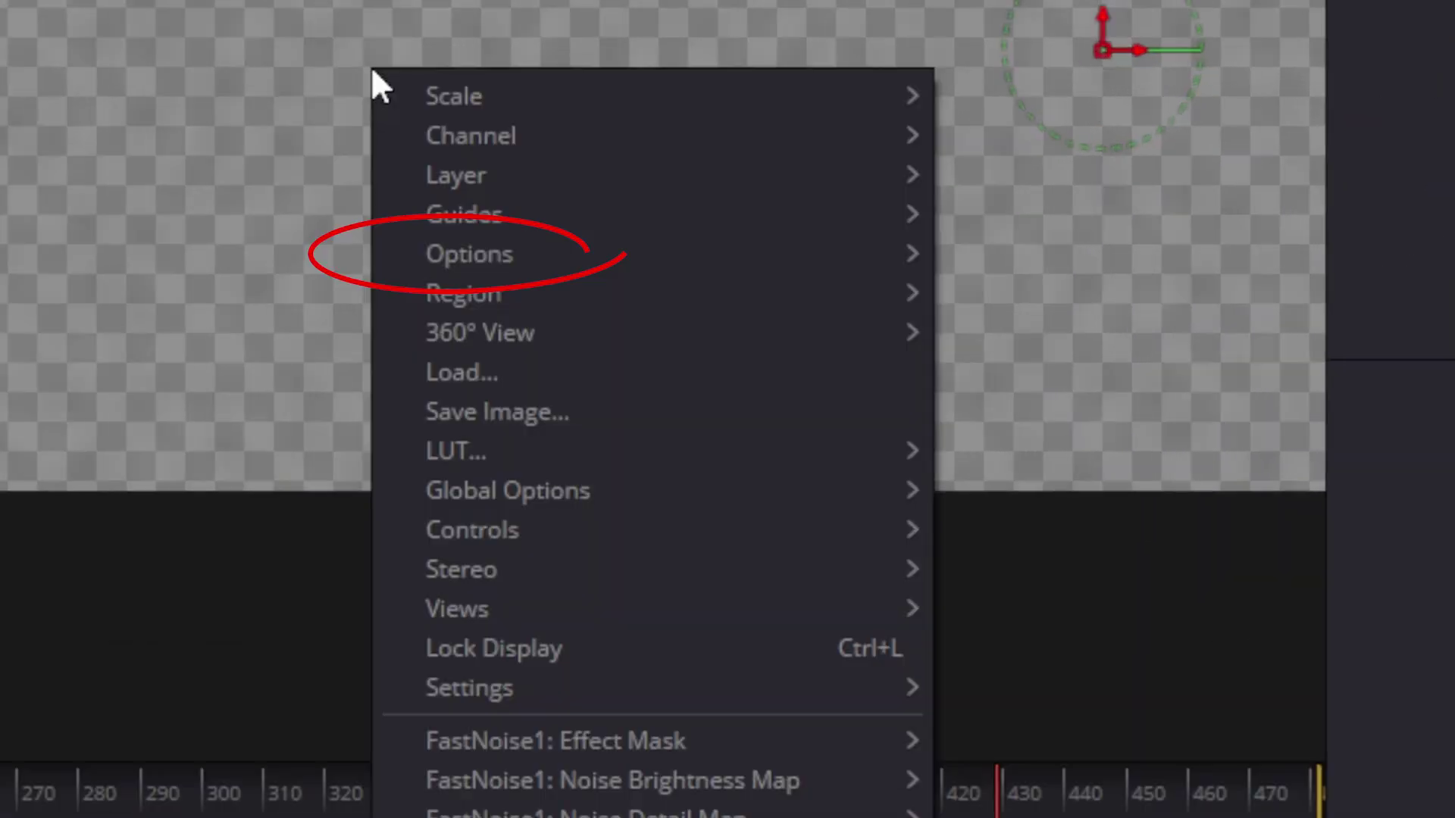
{"action": "mouse_move", "coordinate": [900, 316]}
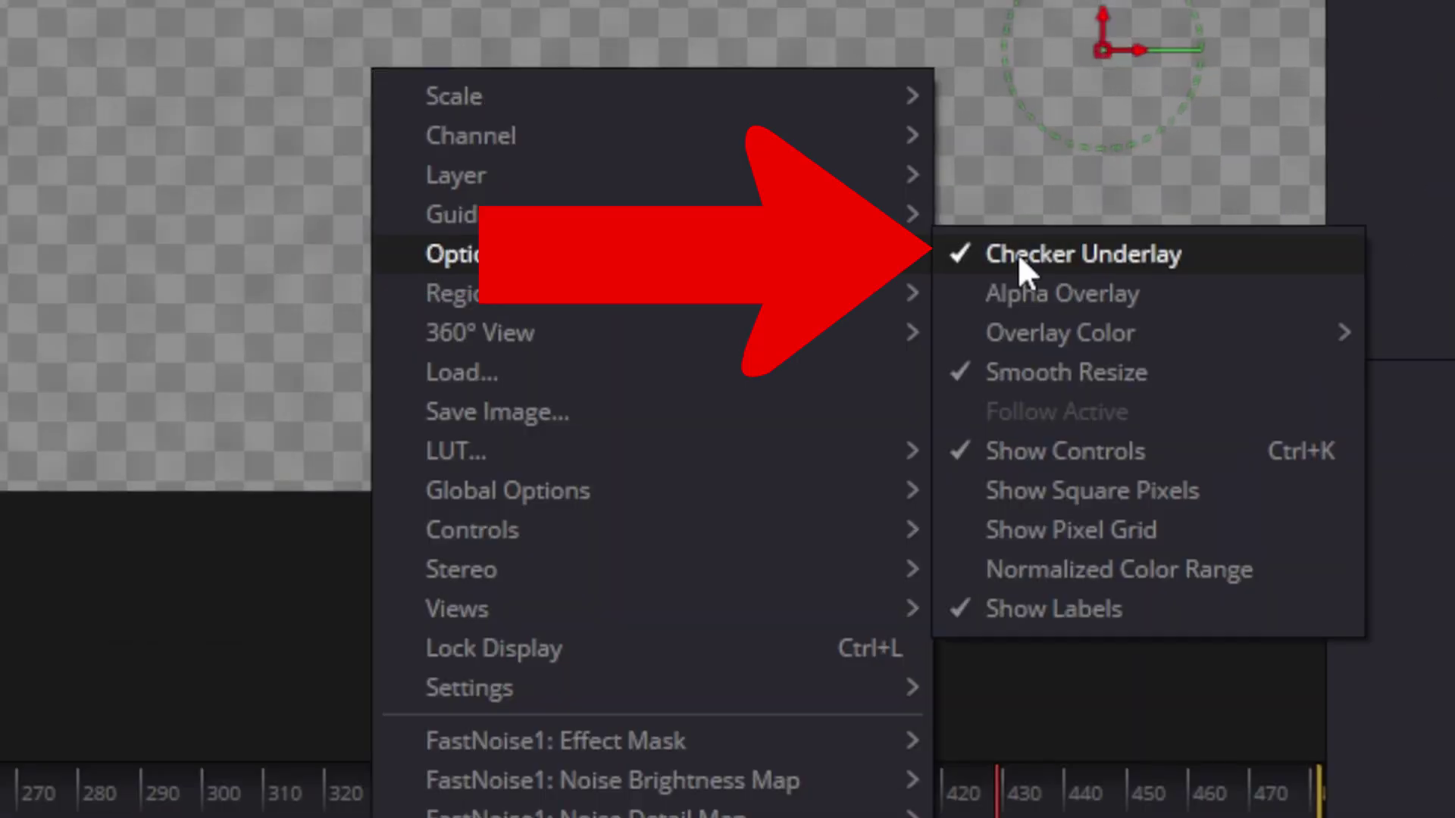
{"action": "left_click", "coordinate": [1044, 253]}
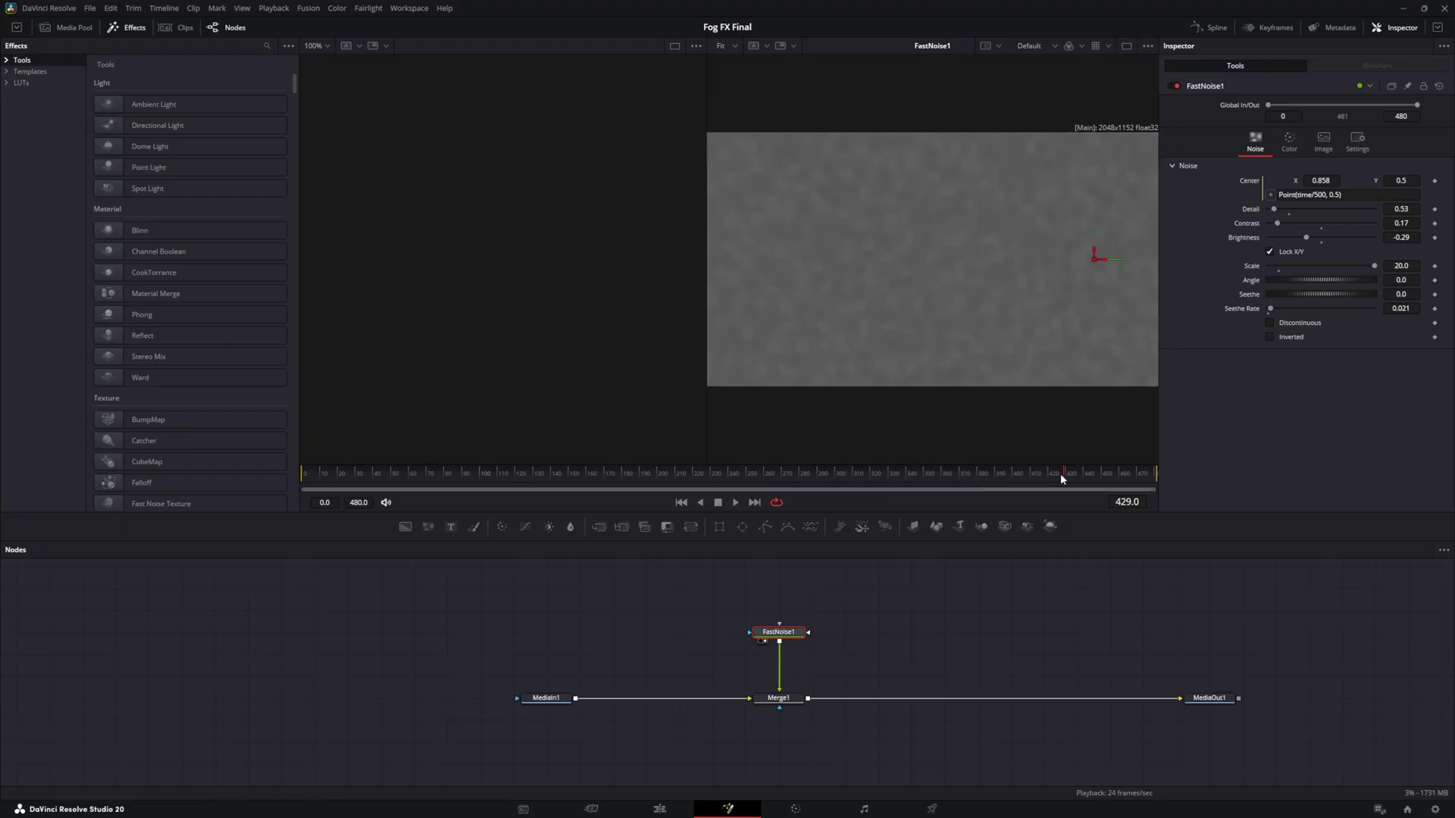
{"action": "left_click_drag", "start_coordinate": [1062, 474], "coordinate": [585, 485]}
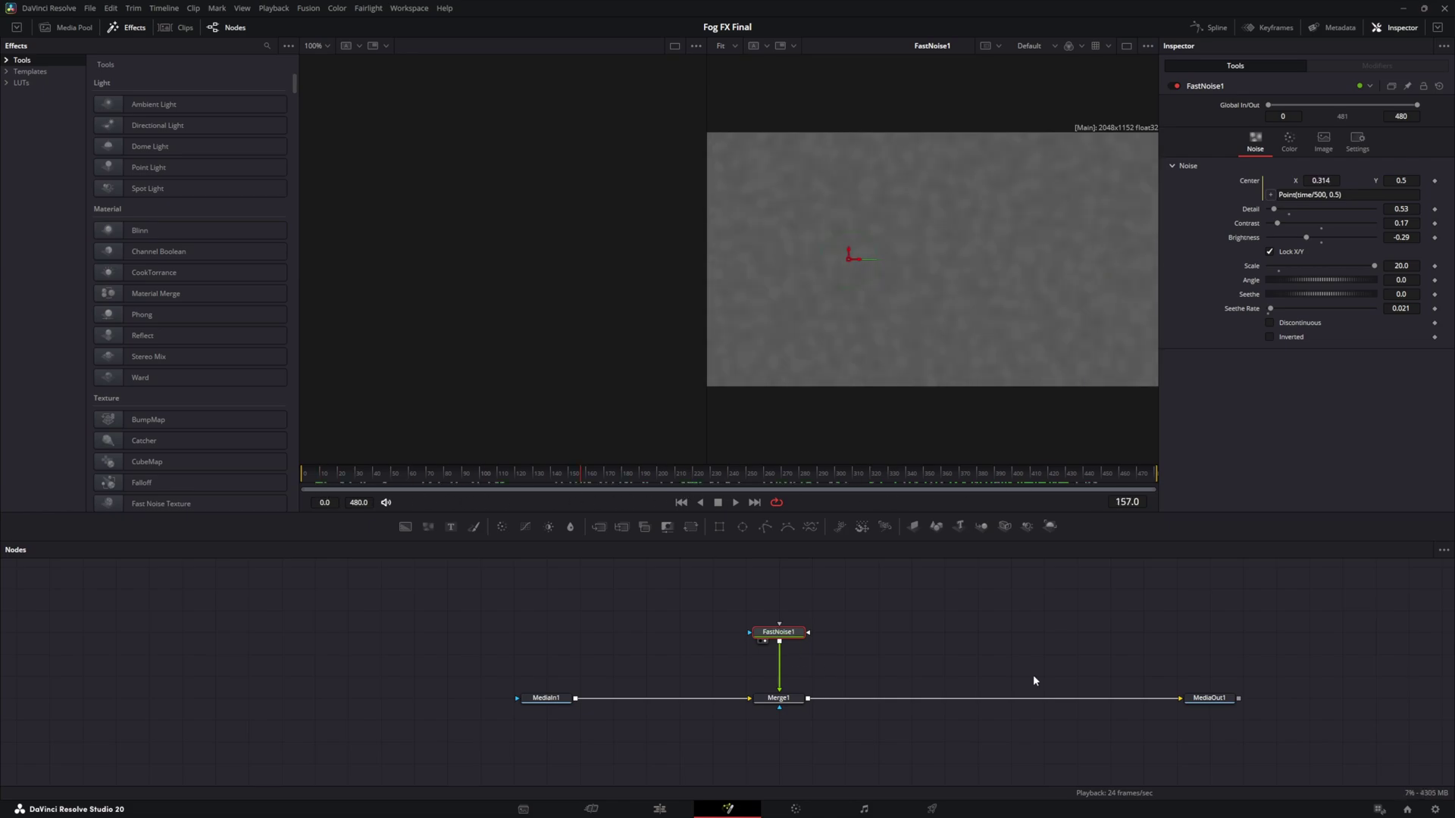
{"action": "left_click", "coordinate": [1195, 706]}
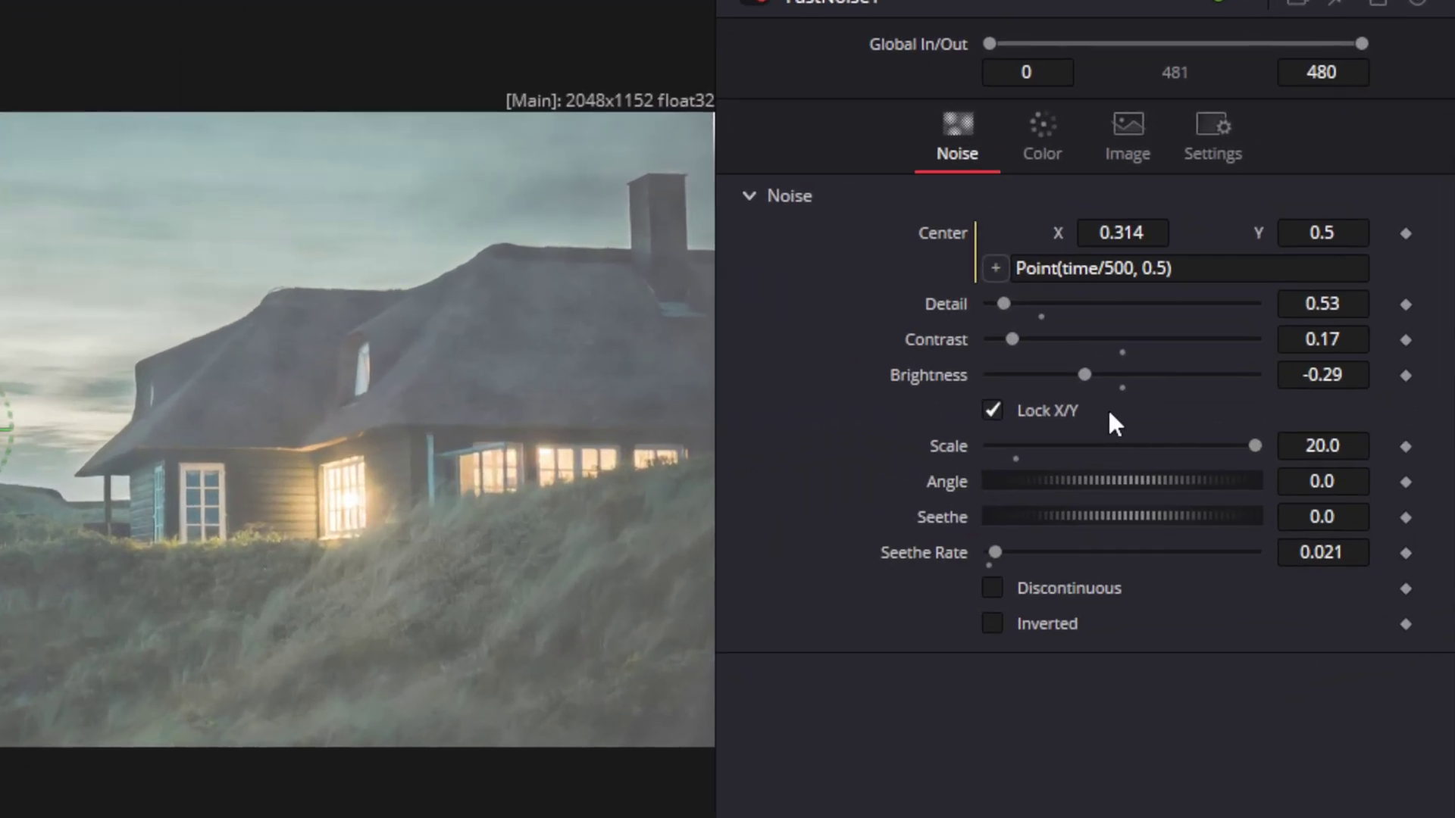
- Change FastNoise1's Color 2 to mint green #9ed9c6
{"action": "left_click", "coordinate": [1042, 136]}
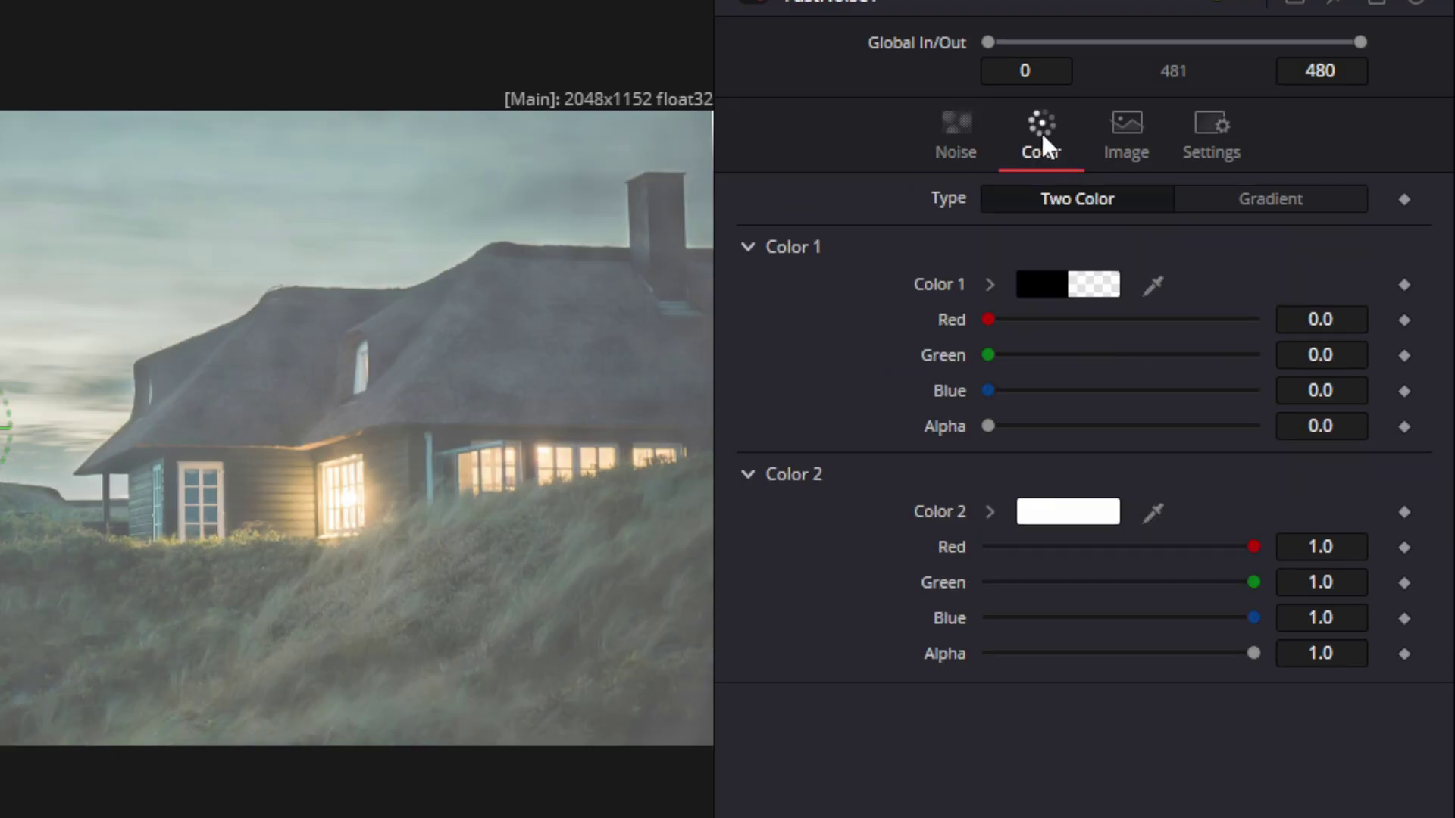
{"action": "left_click", "coordinate": [1068, 512]}
{"action": "left_click_drag", "start_coordinate": [812, 247], "coordinate": [829, 235]}
{"action": "triple_click", "coordinate": [1015, 748]}
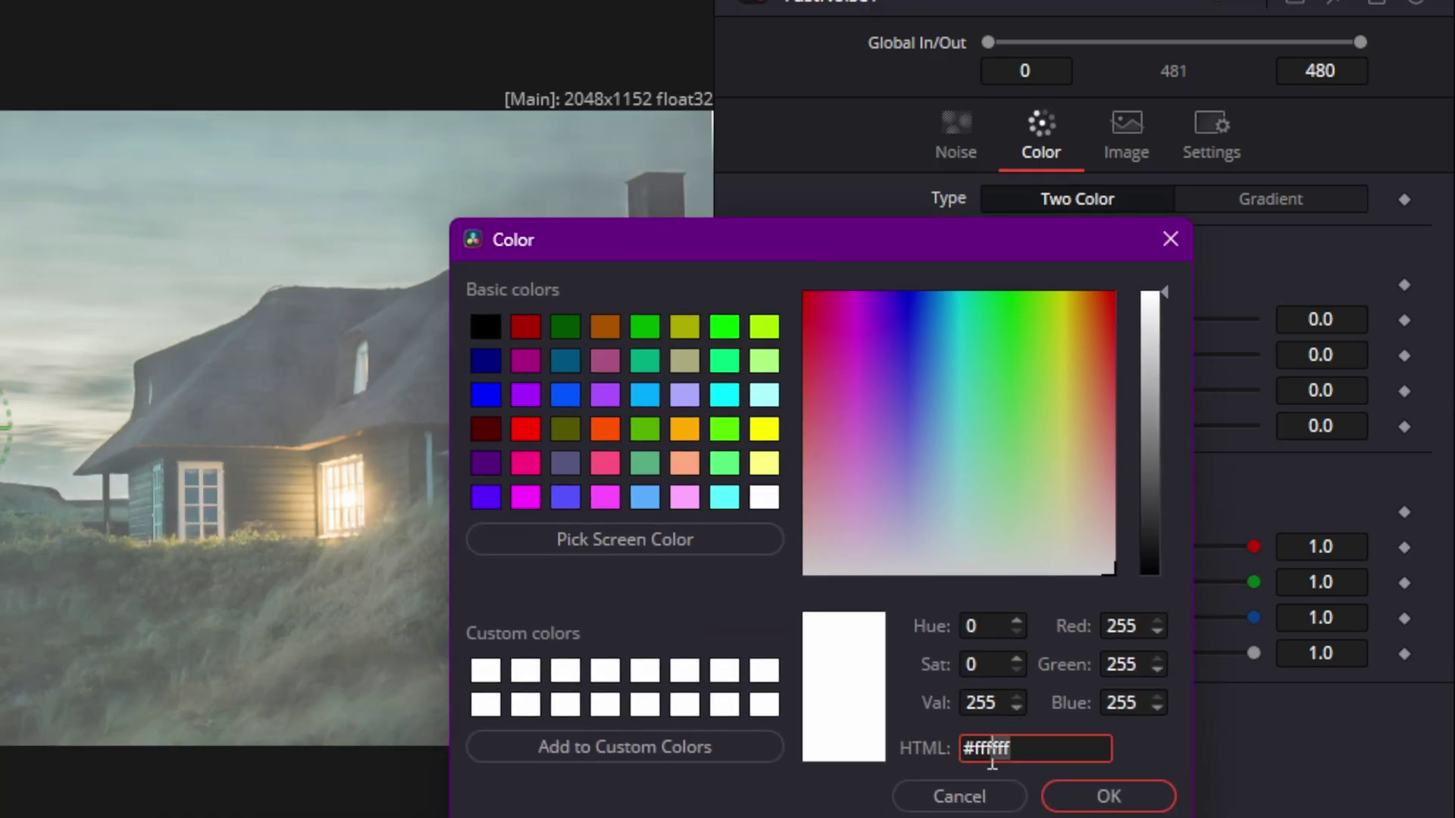
{"action": "type", "text": "#9ed9c6"}
{"action": "left_click", "coordinate": [1108, 794]}
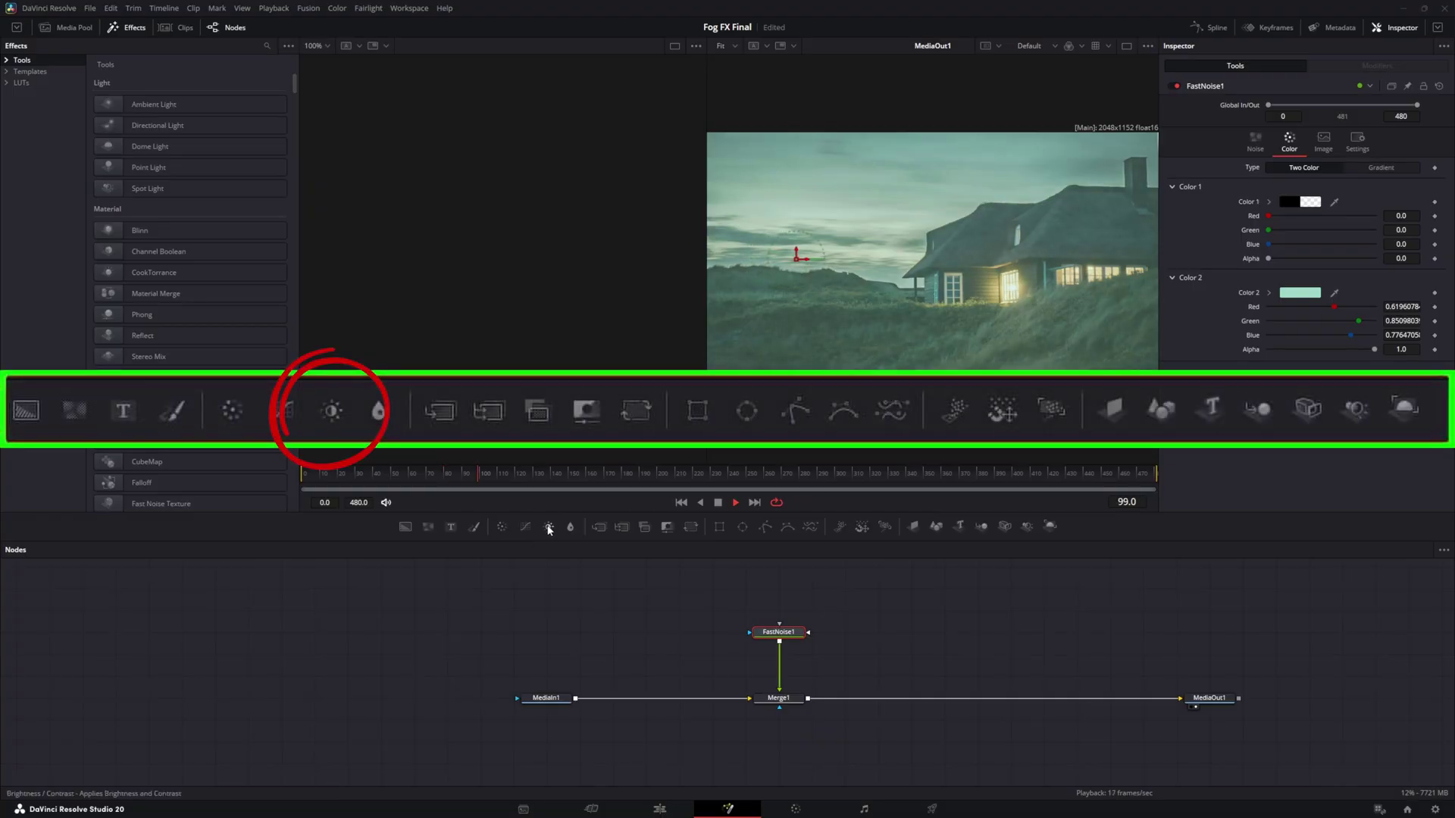
{"action": "left_click_drag", "start_coordinate": [549, 529], "coordinate": [653, 703]}
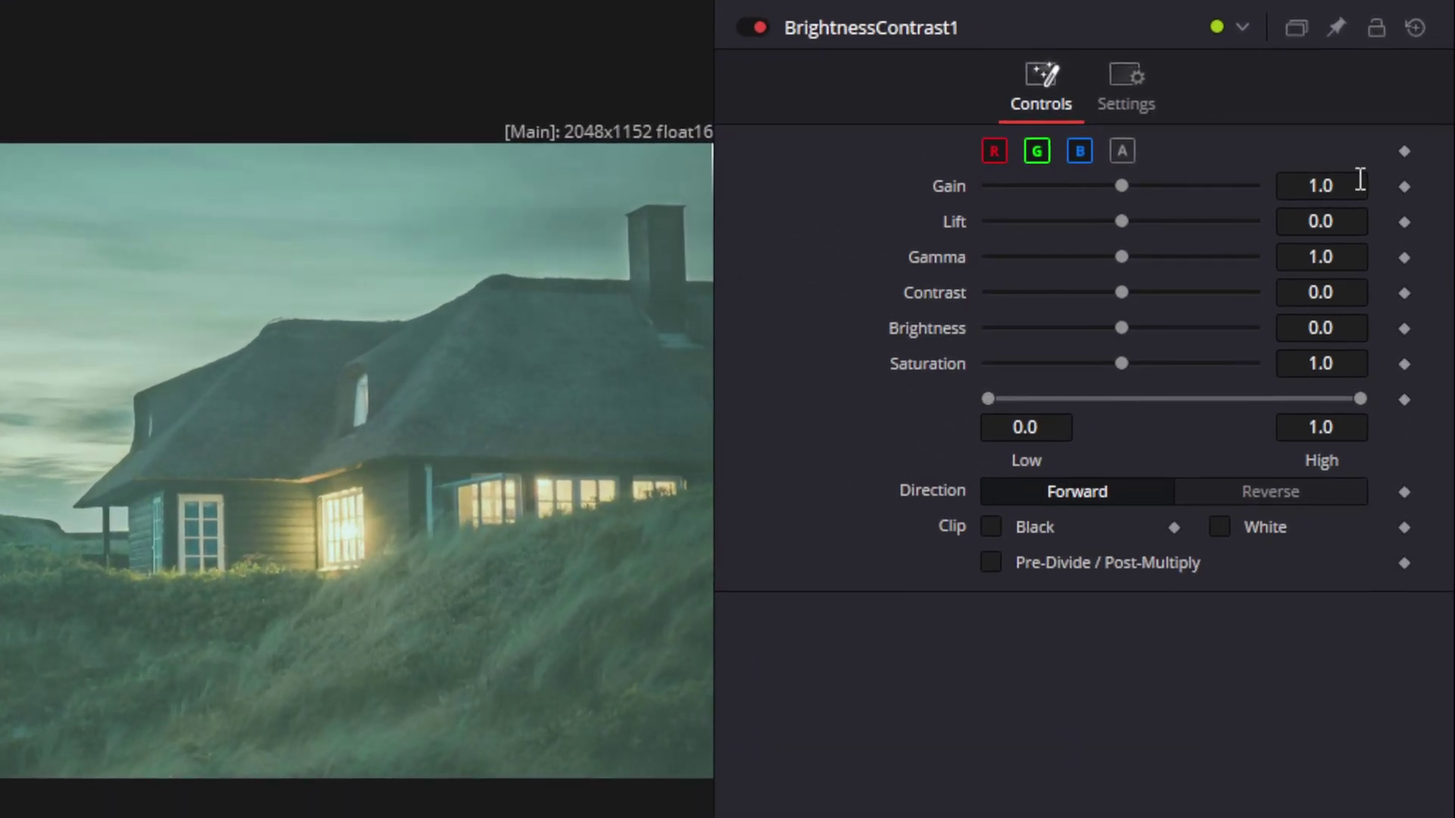
- Give BrightnessContrast1 Gain 0.48, Contrast 0.19, Brightness -0.17 and Saturation 0.89
{"action": "left_click", "coordinate": [1348, 185]}
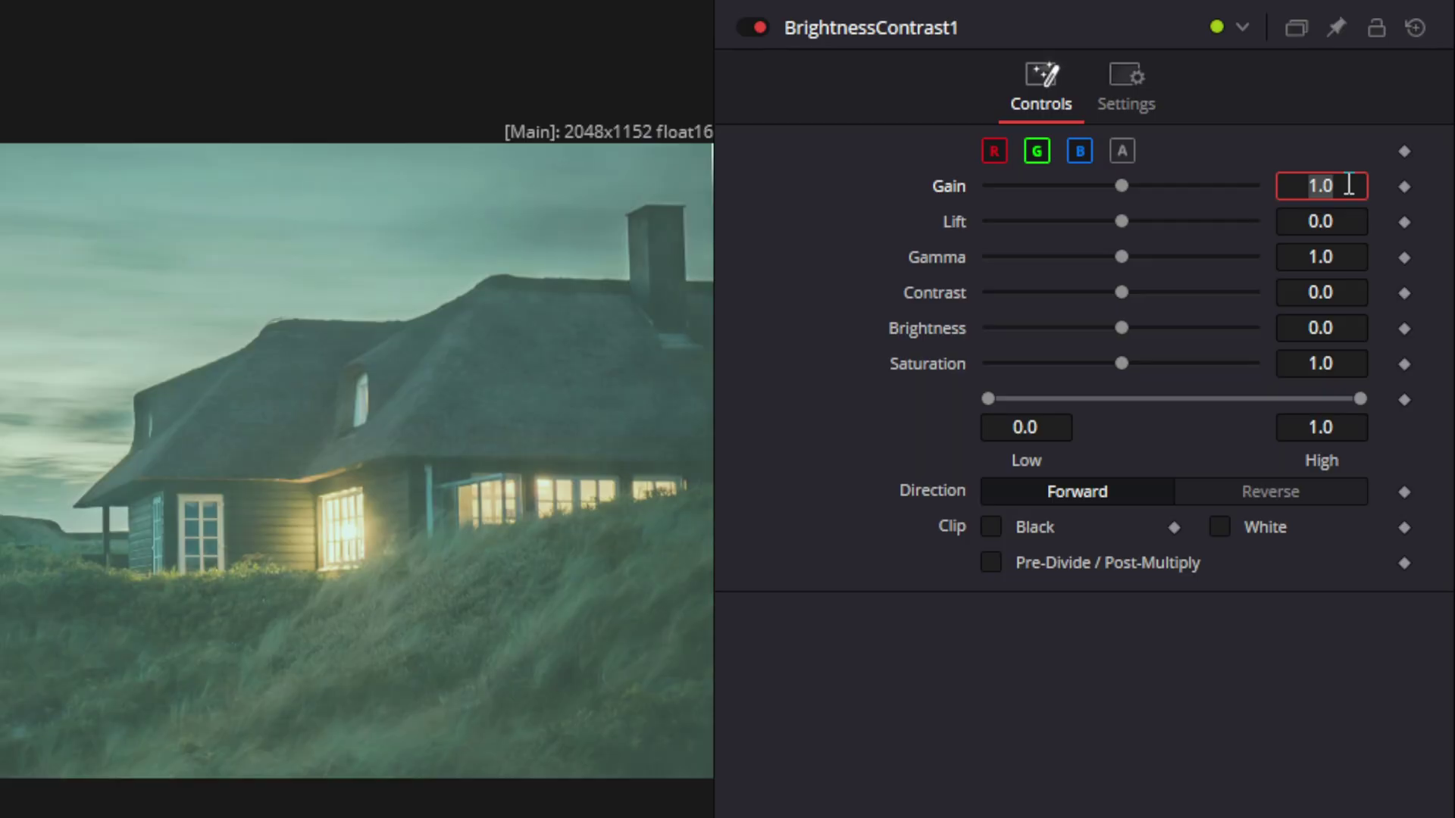
{"action": "type", "text": ".48"}
{"action": "key", "text": "Tab"}
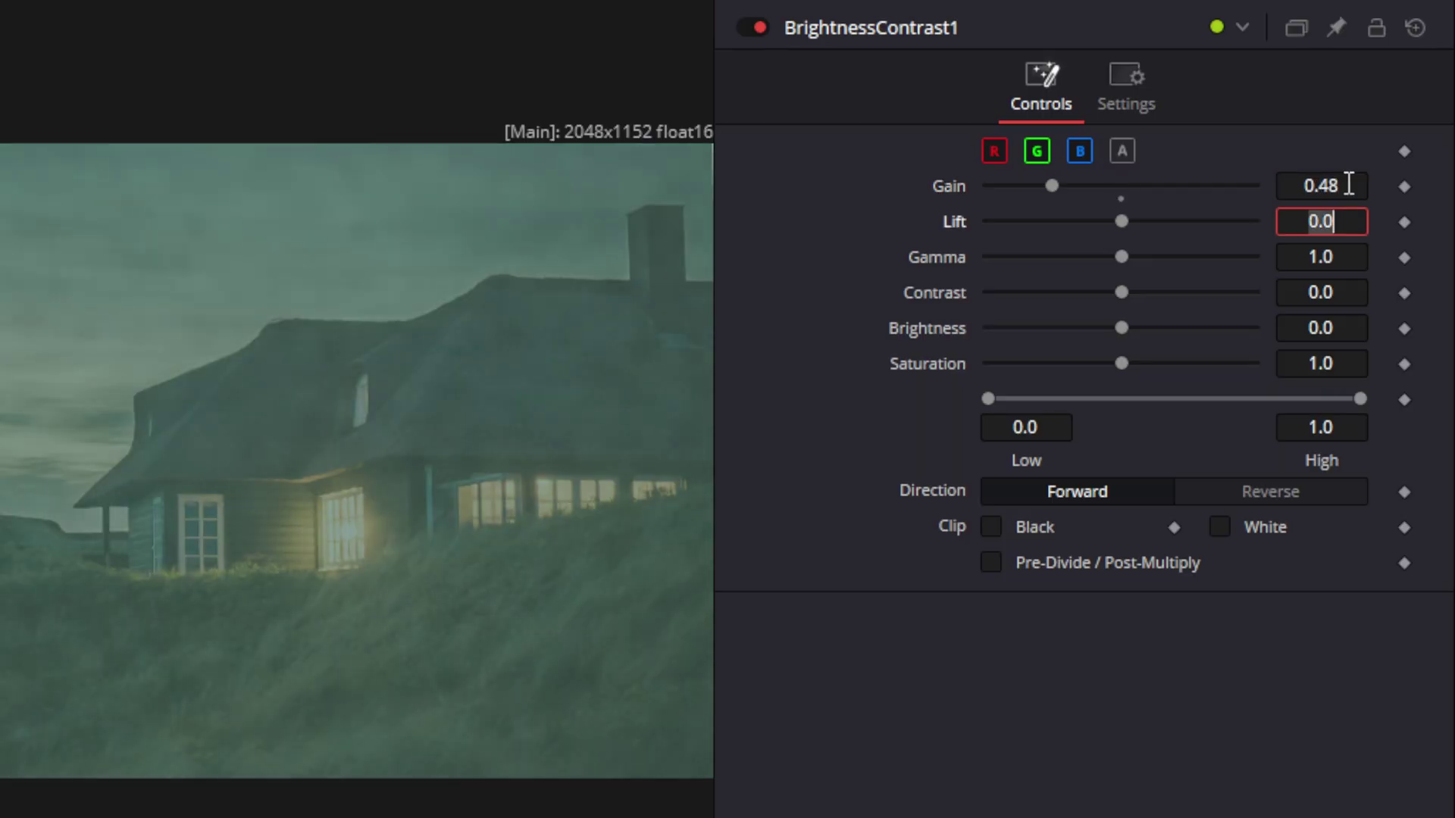
{"action": "key", "text": "Tab"}
{"action": "key", "text": "Tab"}
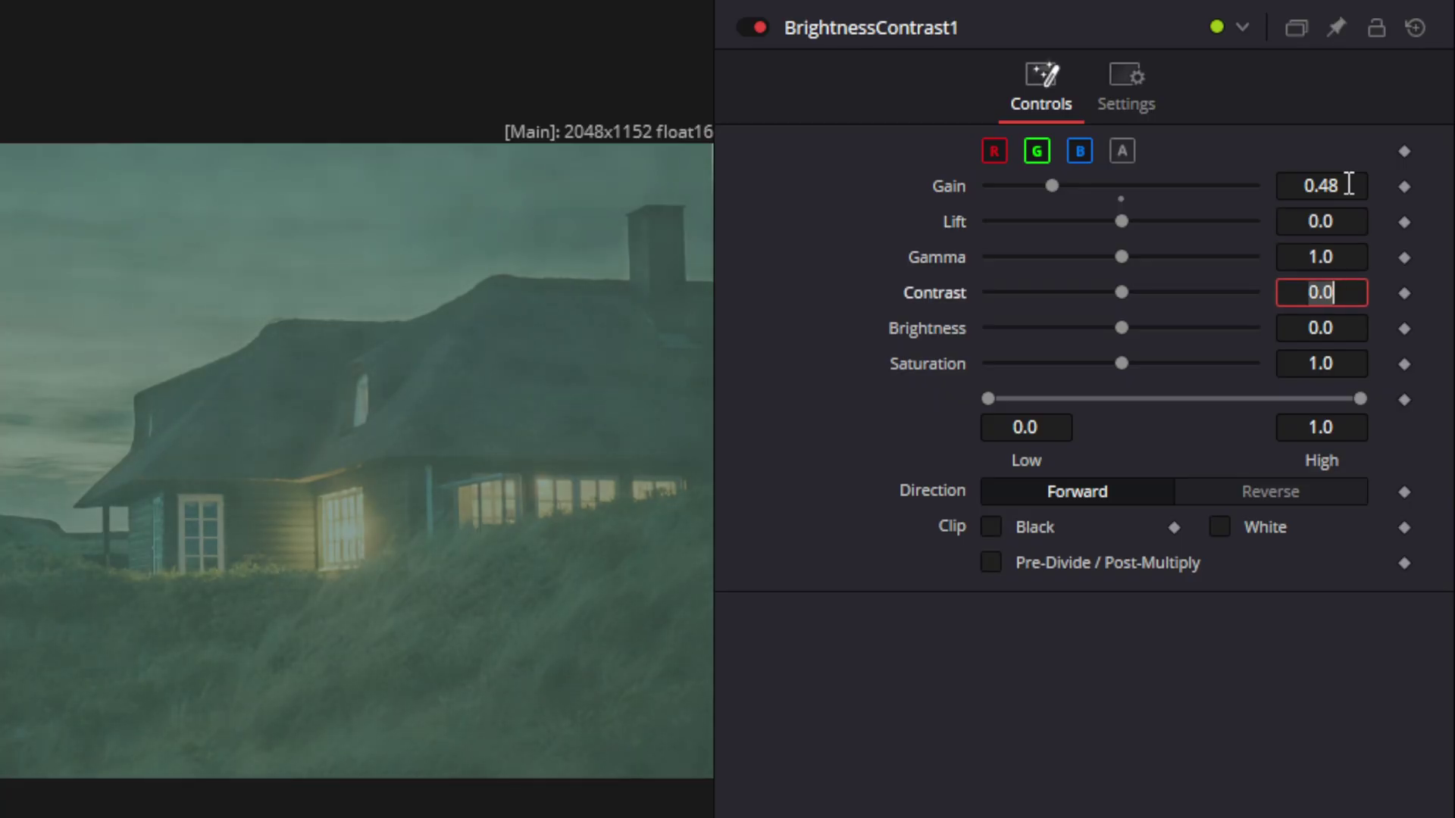
{"action": "type", "text": ".19"}
{"action": "key", "text": "Tab"}
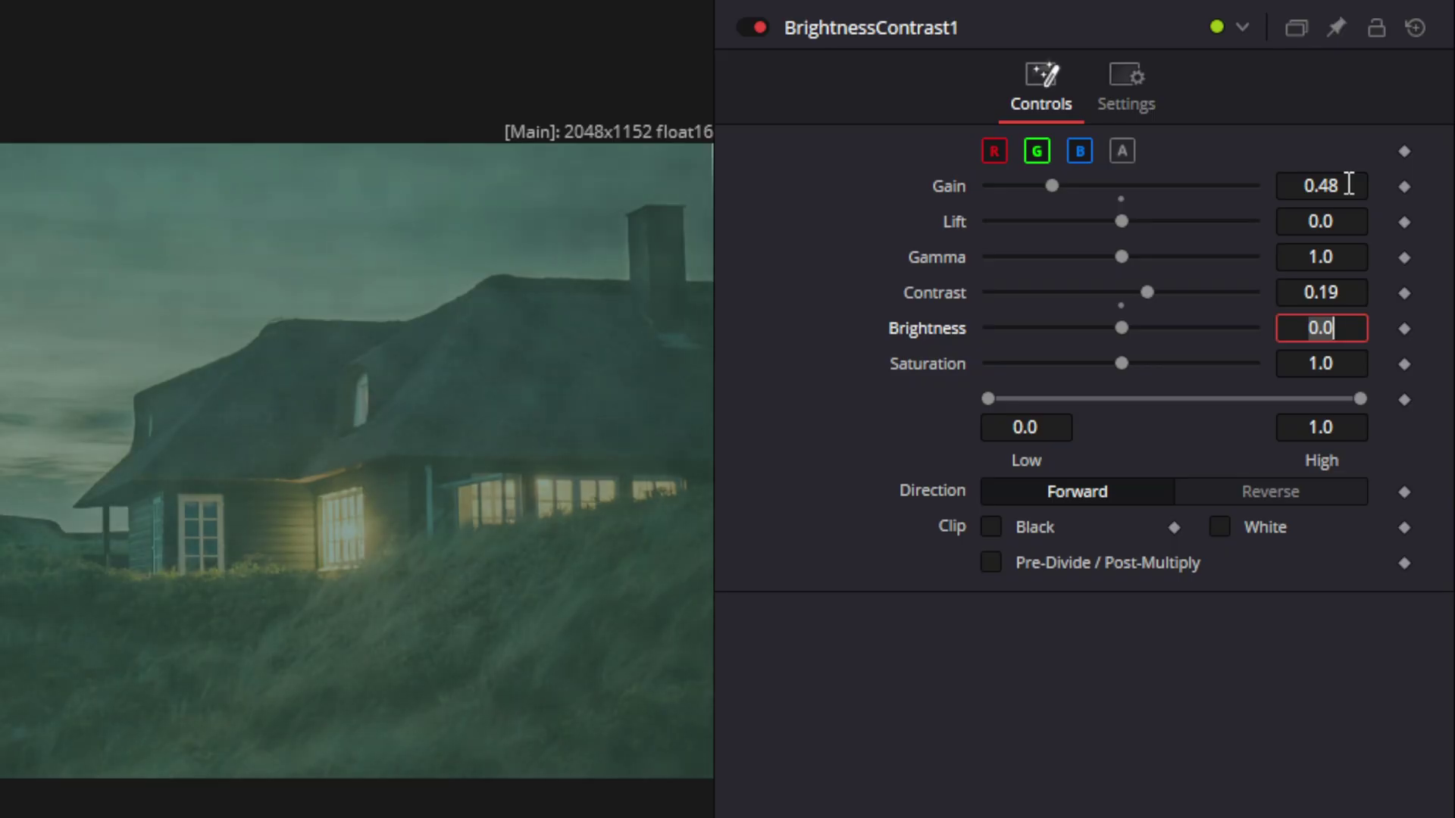
{"action": "type", "text": "-0"}
{"action": "type", "text": ".17"}
{"action": "key", "text": "Tab"}
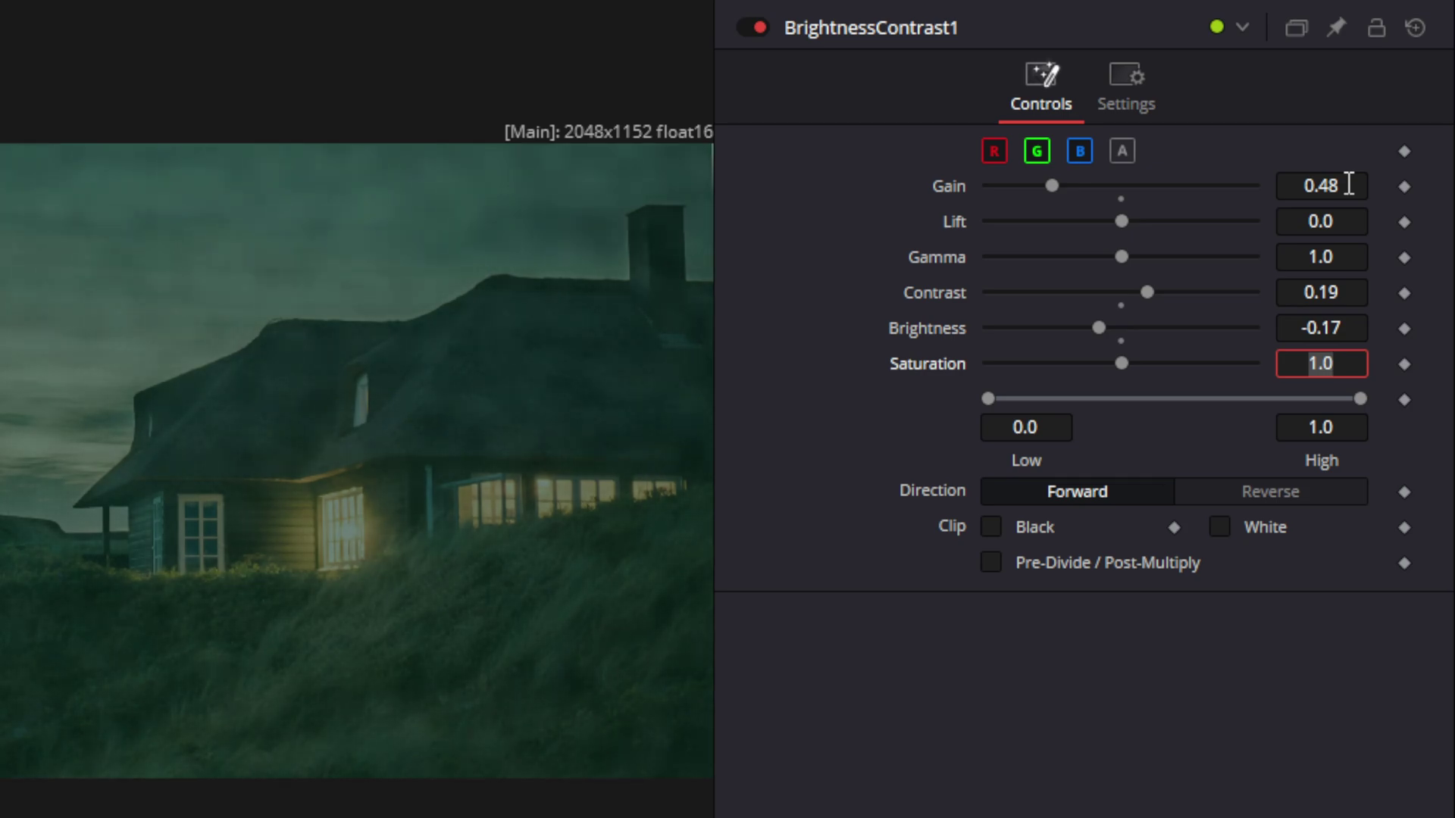
{"action": "type", "text": ".89"}
{"action": "key", "text": "Tab"}
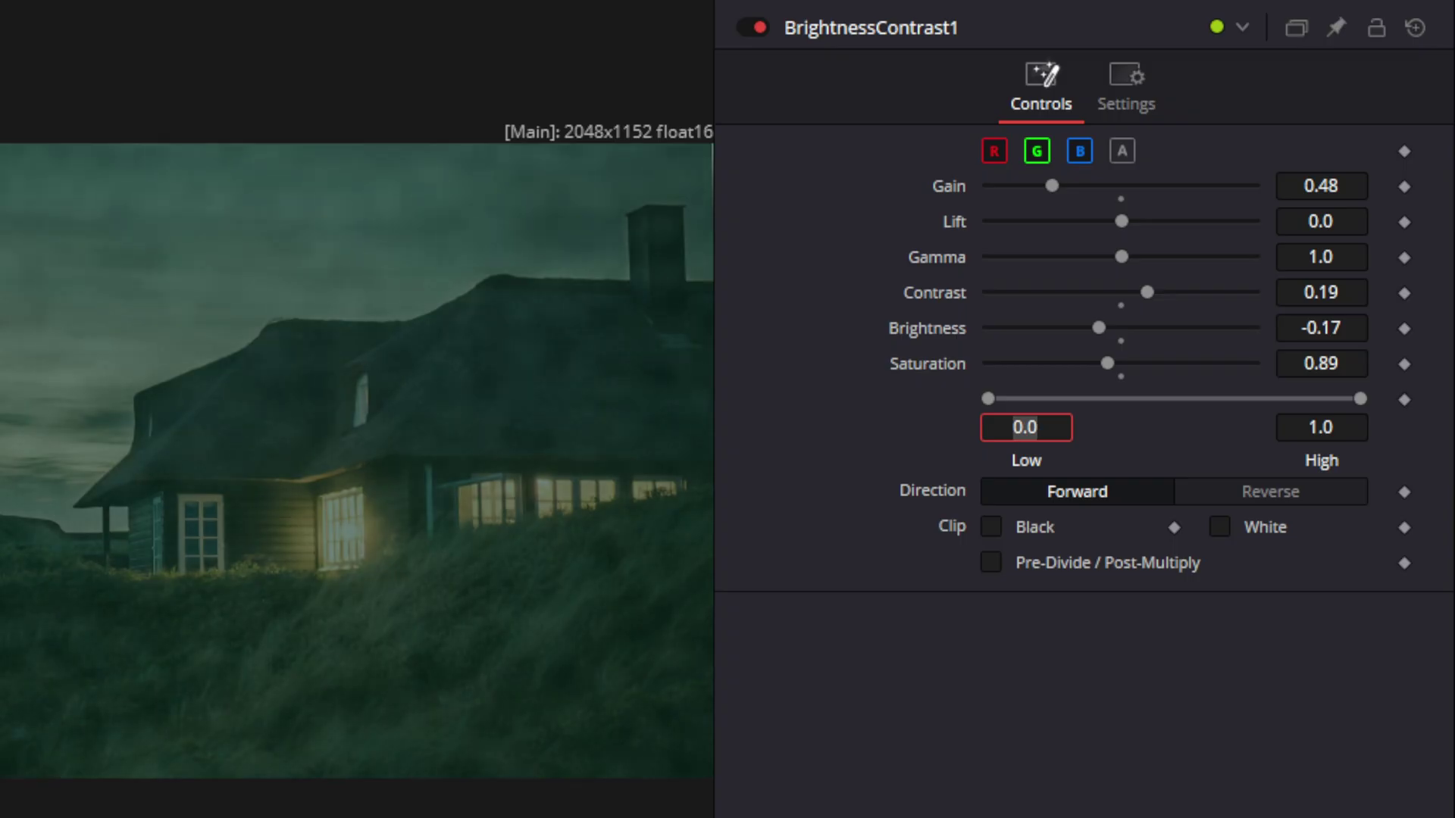
{"action": "left_click", "coordinate": [1123, 436]}
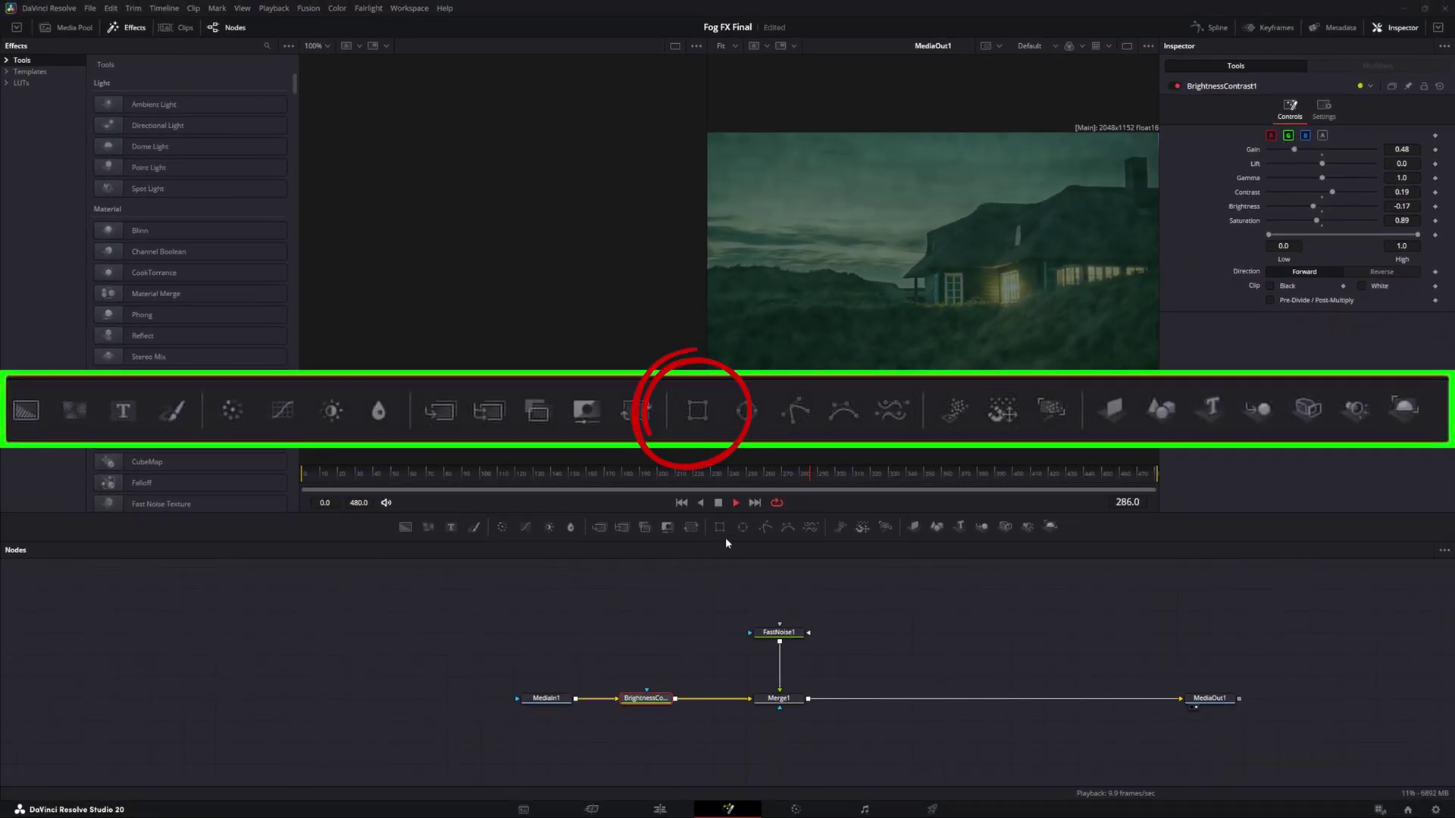
- Add a Rectangle mask to FastNoise1's mask input and set its Width to 2.0
{"action": "left_click_drag", "start_coordinate": [716, 530], "coordinate": [779, 589]}
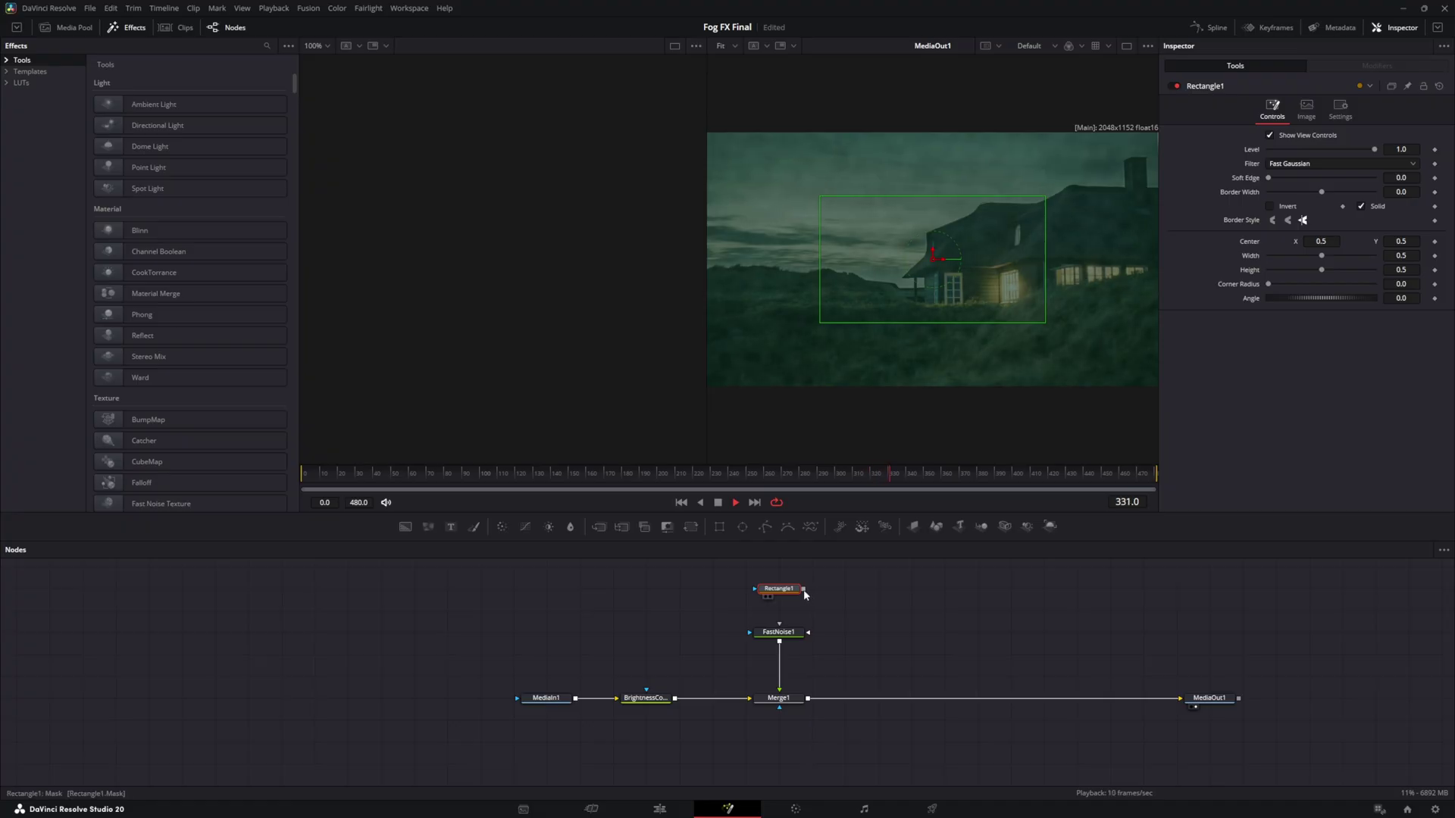
{"action": "left_click_drag", "start_coordinate": [804, 591], "coordinate": [787, 627]}
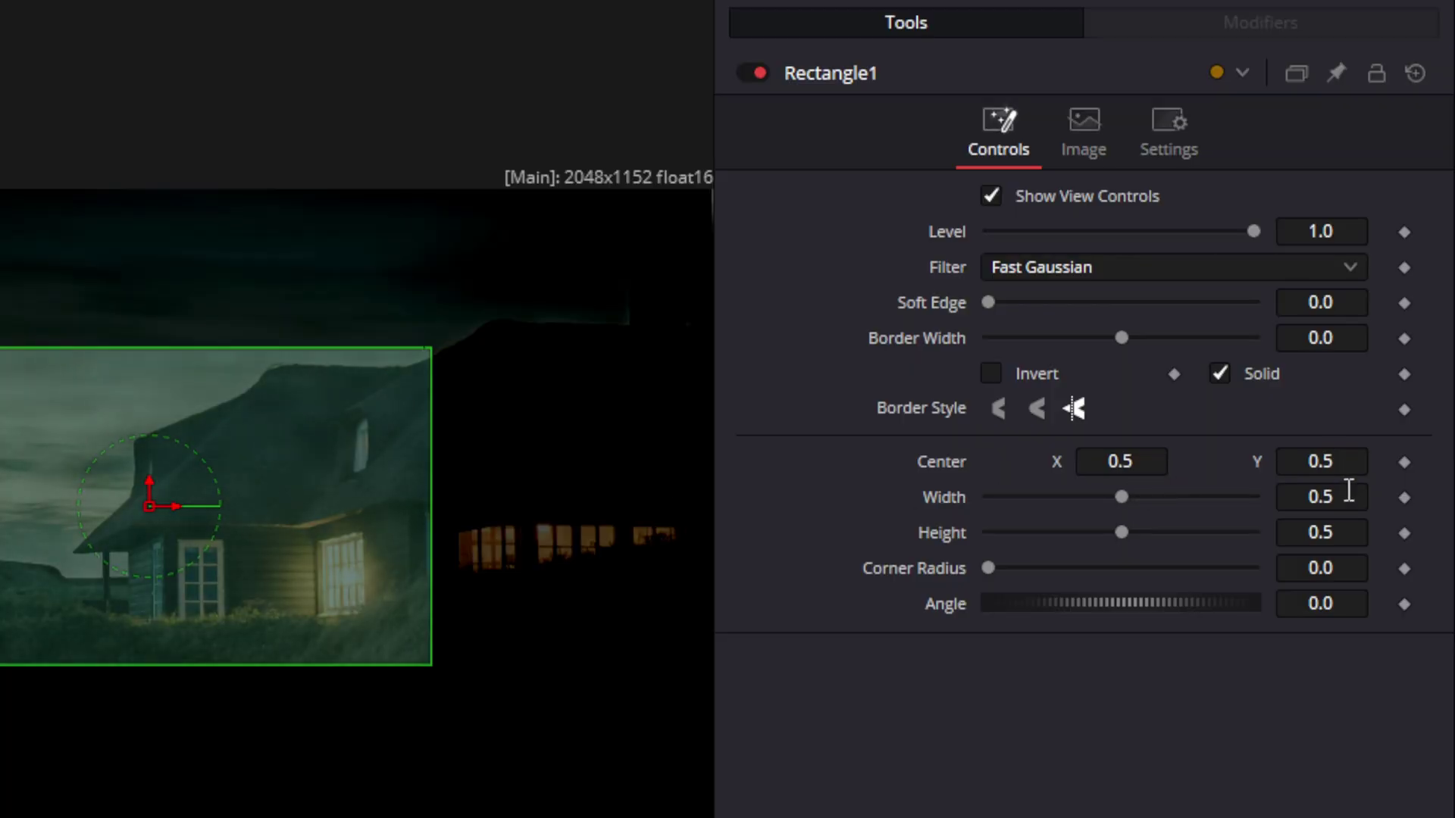
{"action": "left_click", "coordinate": [1351, 496]}
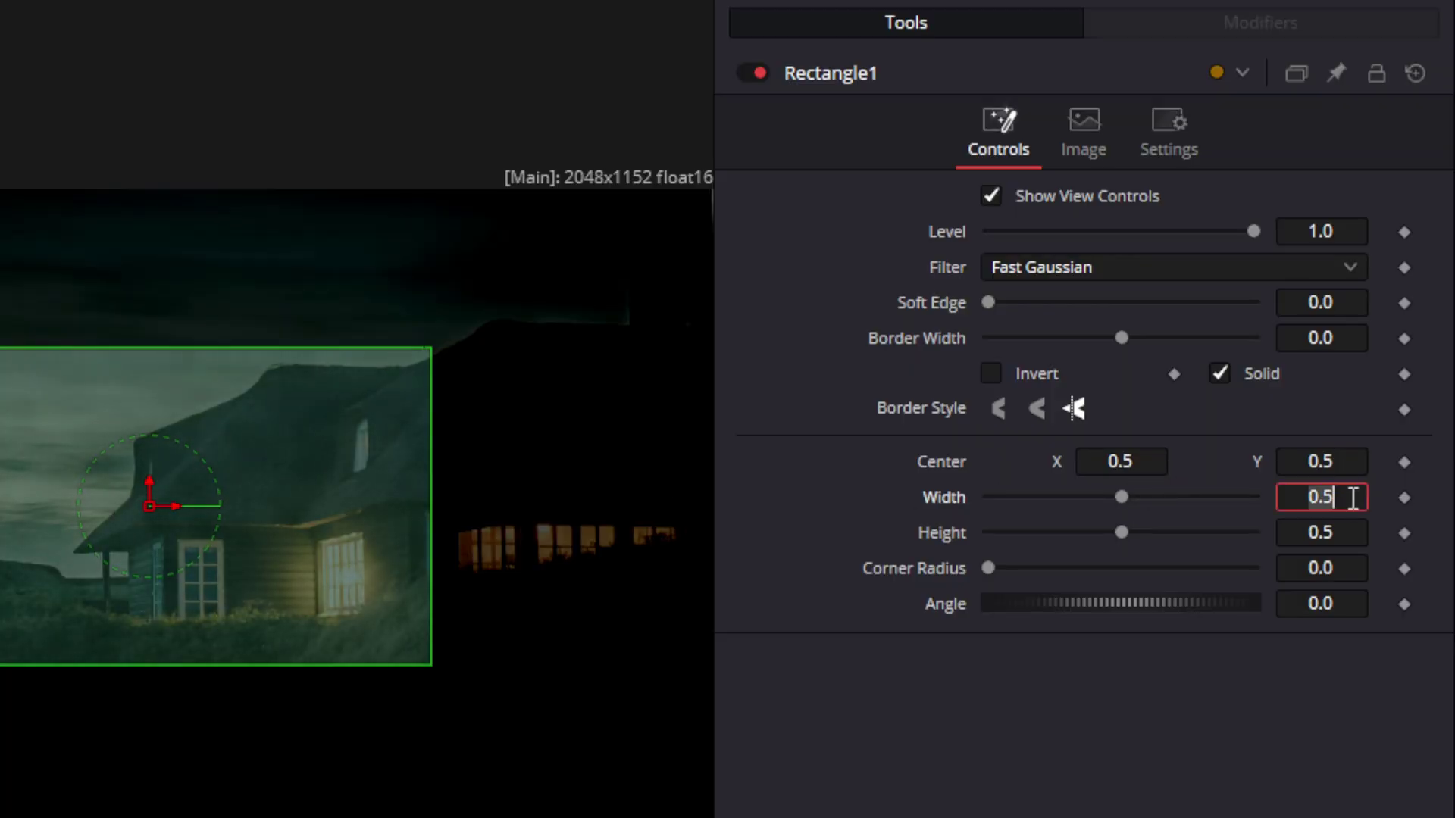
{"action": "type", "text": "2"}
{"action": "key", "text": "Tab"}
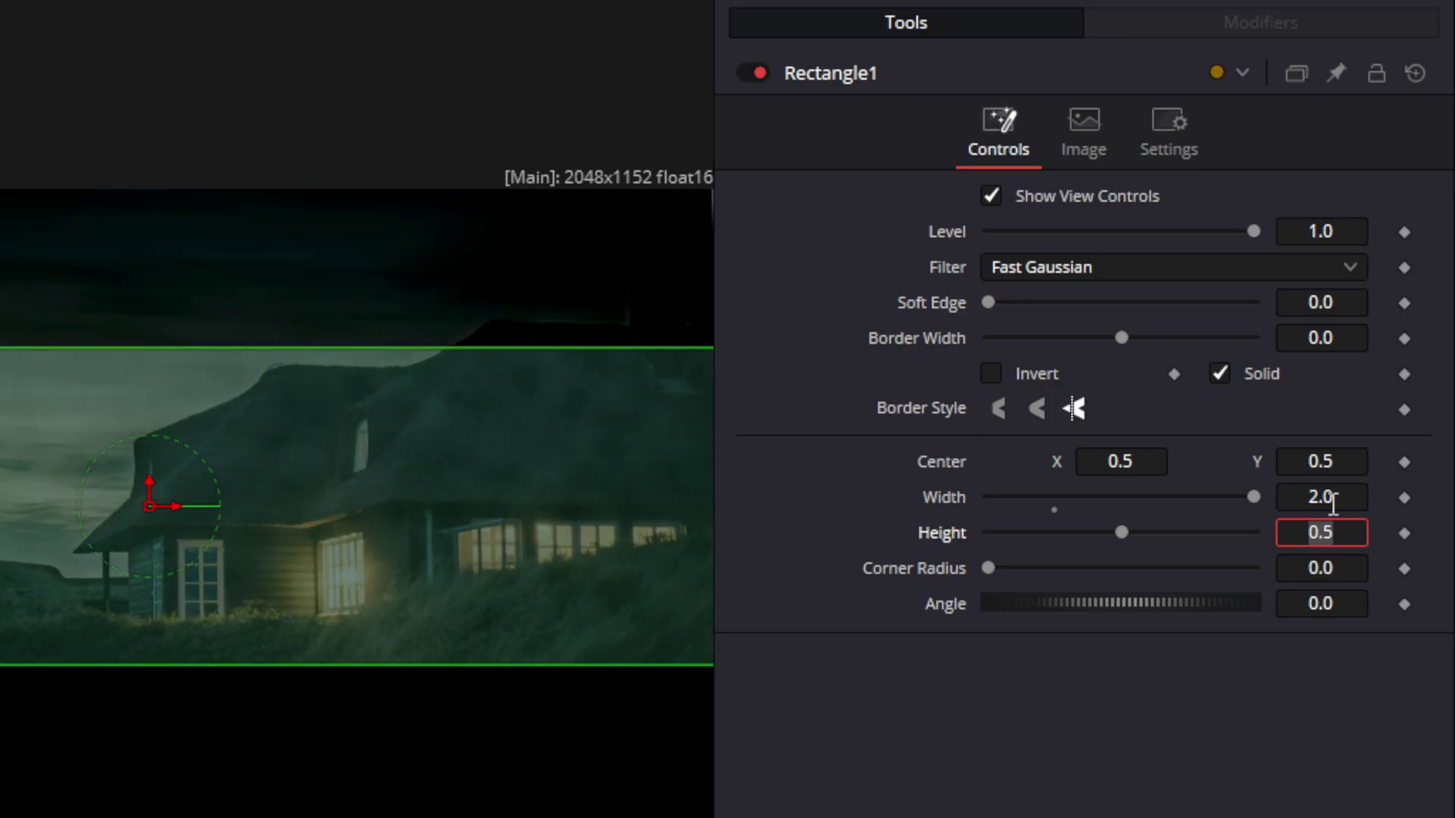
- Set the mask Height to 0.663, move it down and raise its top edge
{"action": "left_click", "coordinate": [1347, 497]}
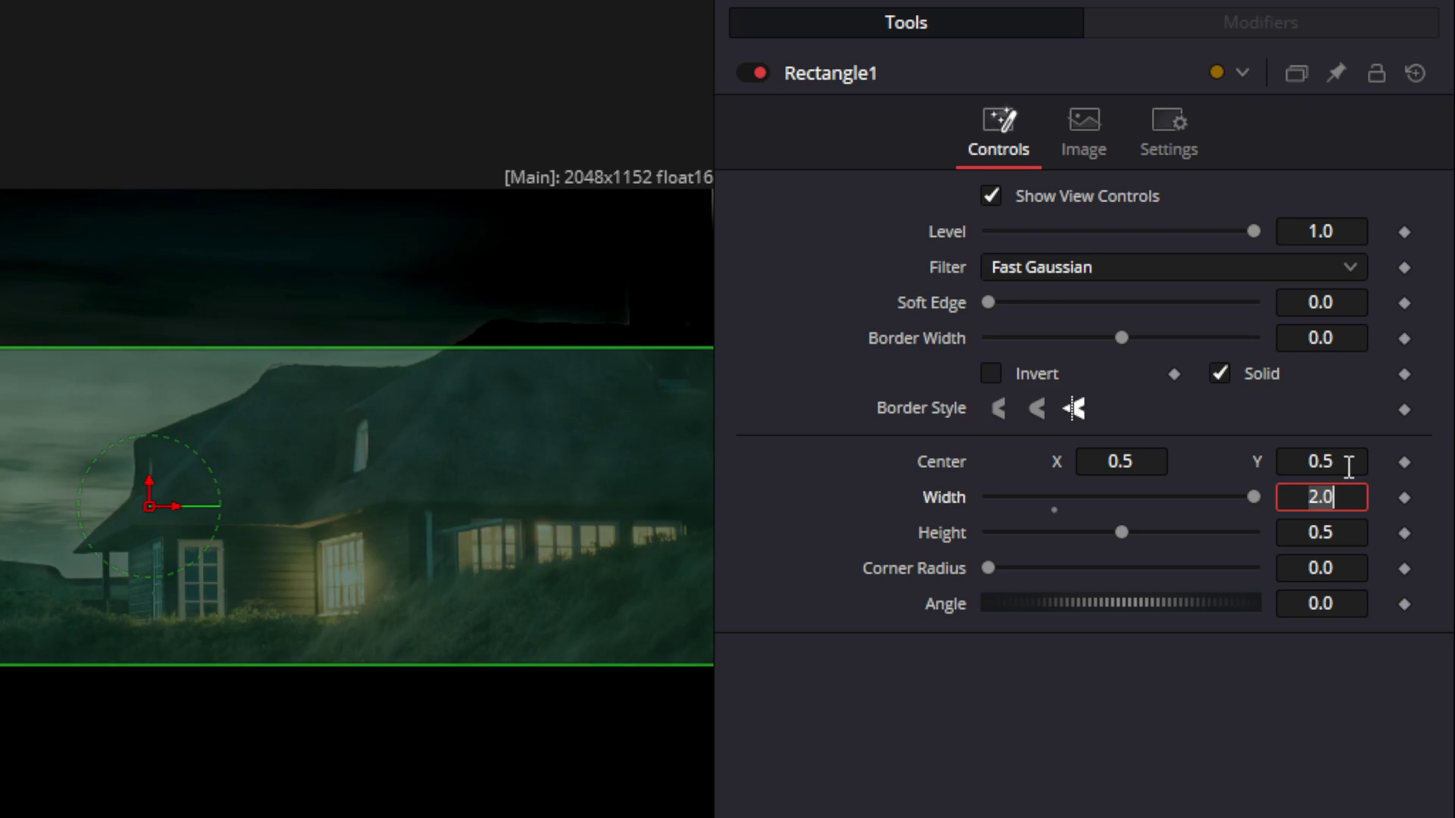
{"action": "left_click", "coordinate": [1356, 532]}
{"action": "type", "text": "0.663"}
{"action": "key", "text": "Tab"}
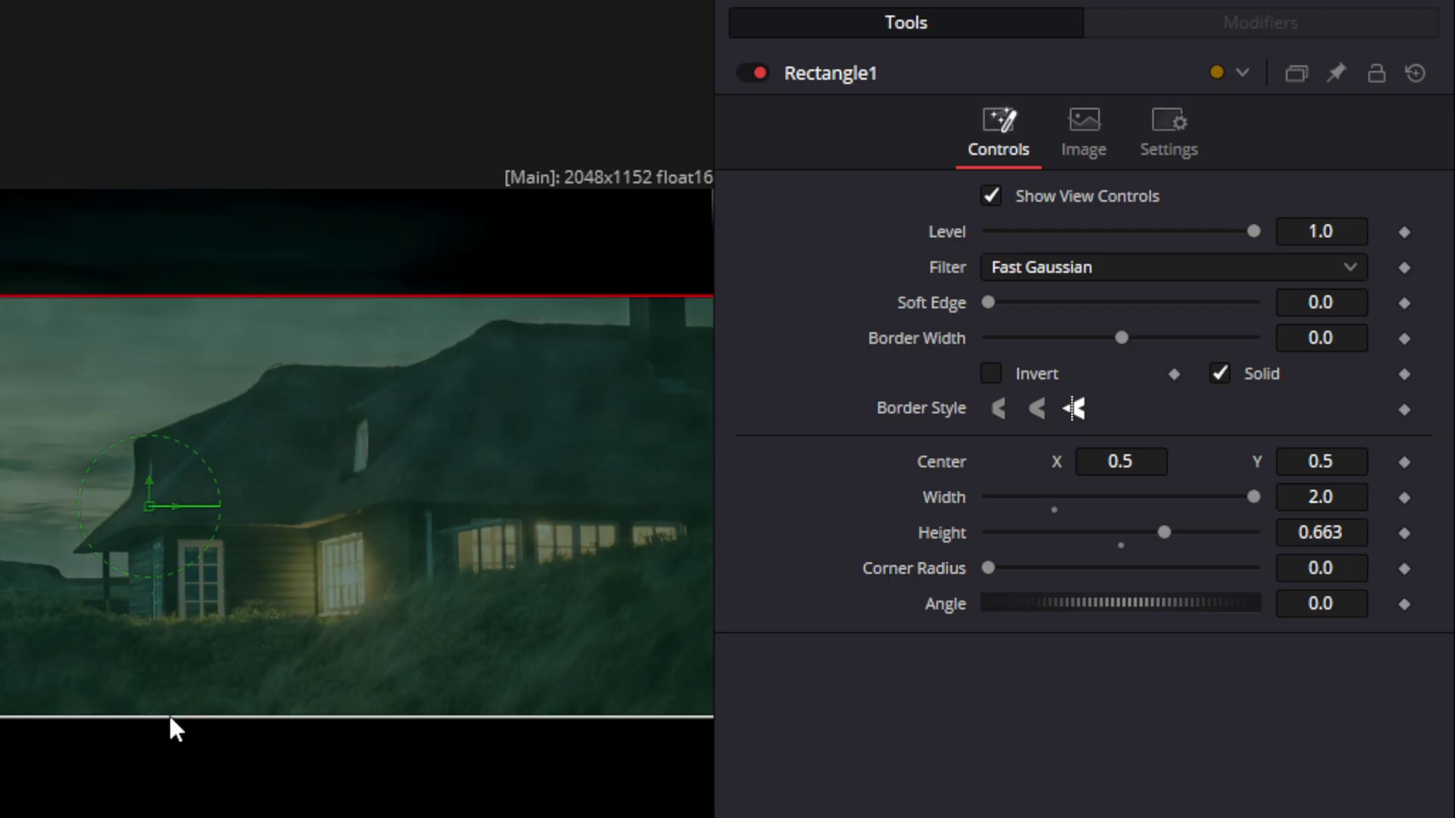
{"action": "left_click_drag", "start_coordinate": [150, 481], "coordinate": [135, 598]}
{"action": "left_click_drag", "start_coordinate": [126, 414], "coordinate": [120, 359]}
{"action": "right_click", "coordinate": [119, 361]}
{"action": "left_click", "coordinate": [84, 359]}
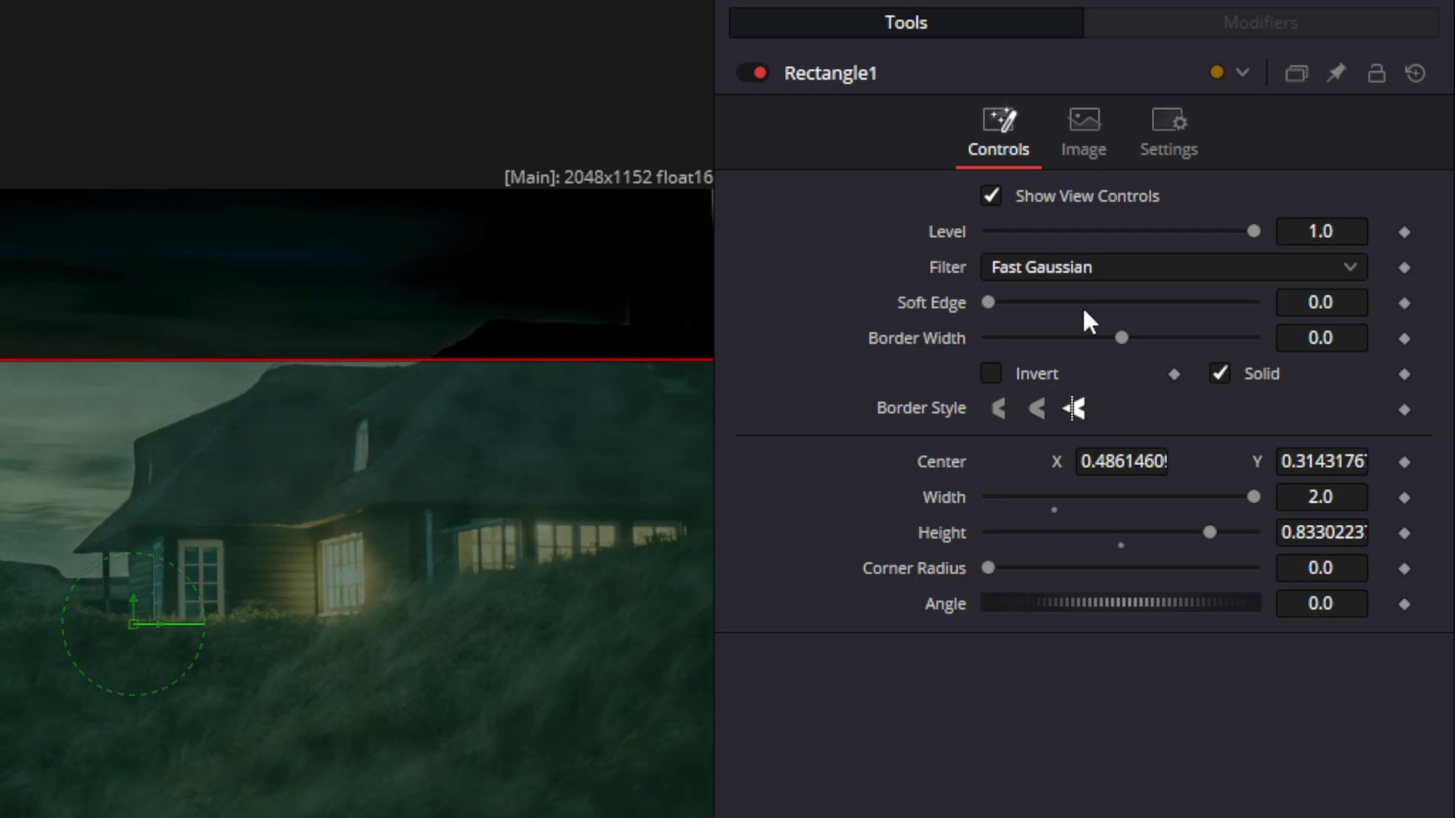
- Enter 0.1091 as Rectangle1's Soft Edge value
{"action": "left_click", "coordinate": [1347, 297]}
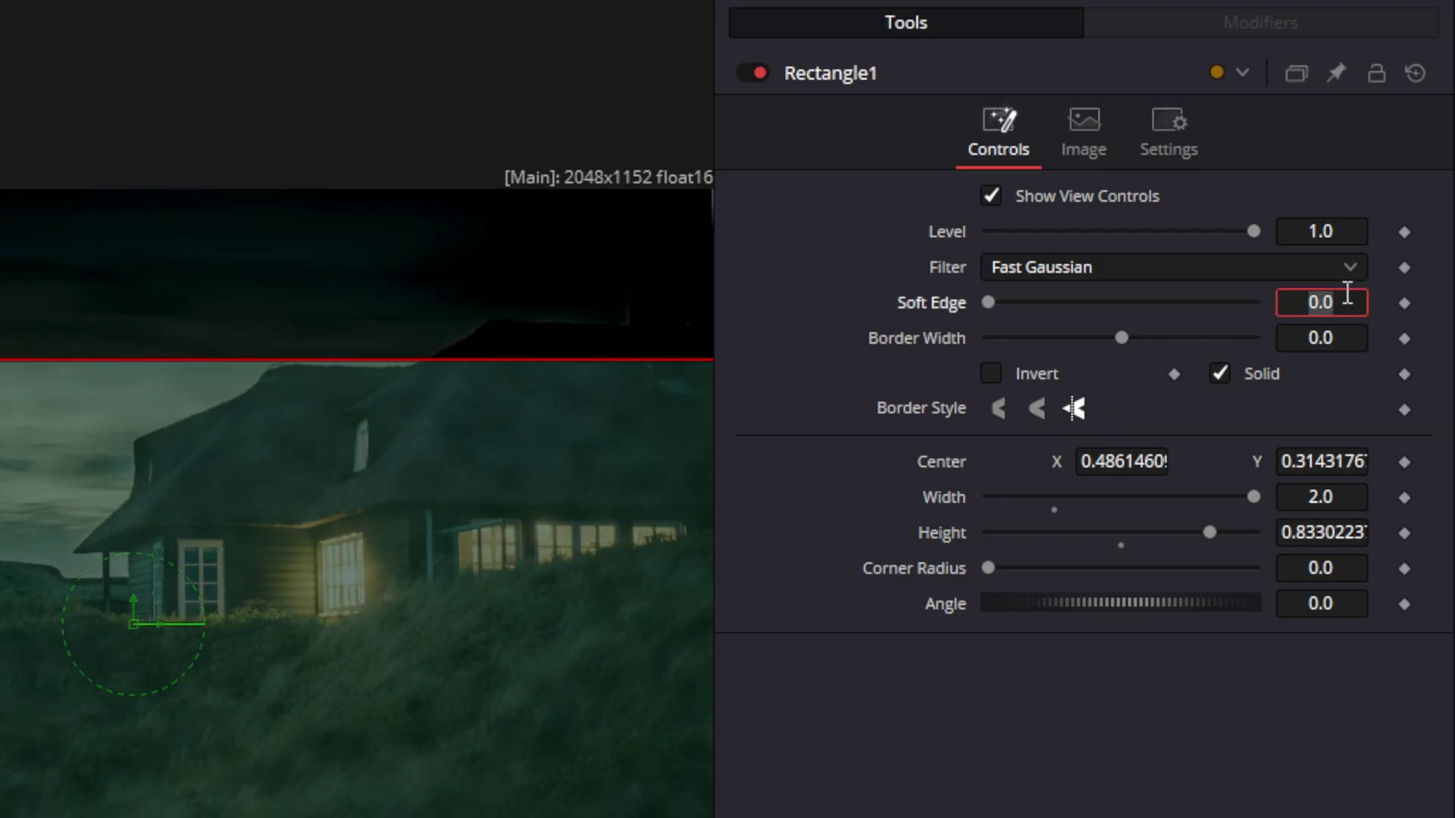
{"action": "key", "text": "BackSpace"}
{"action": "type", "text": ".1091"}
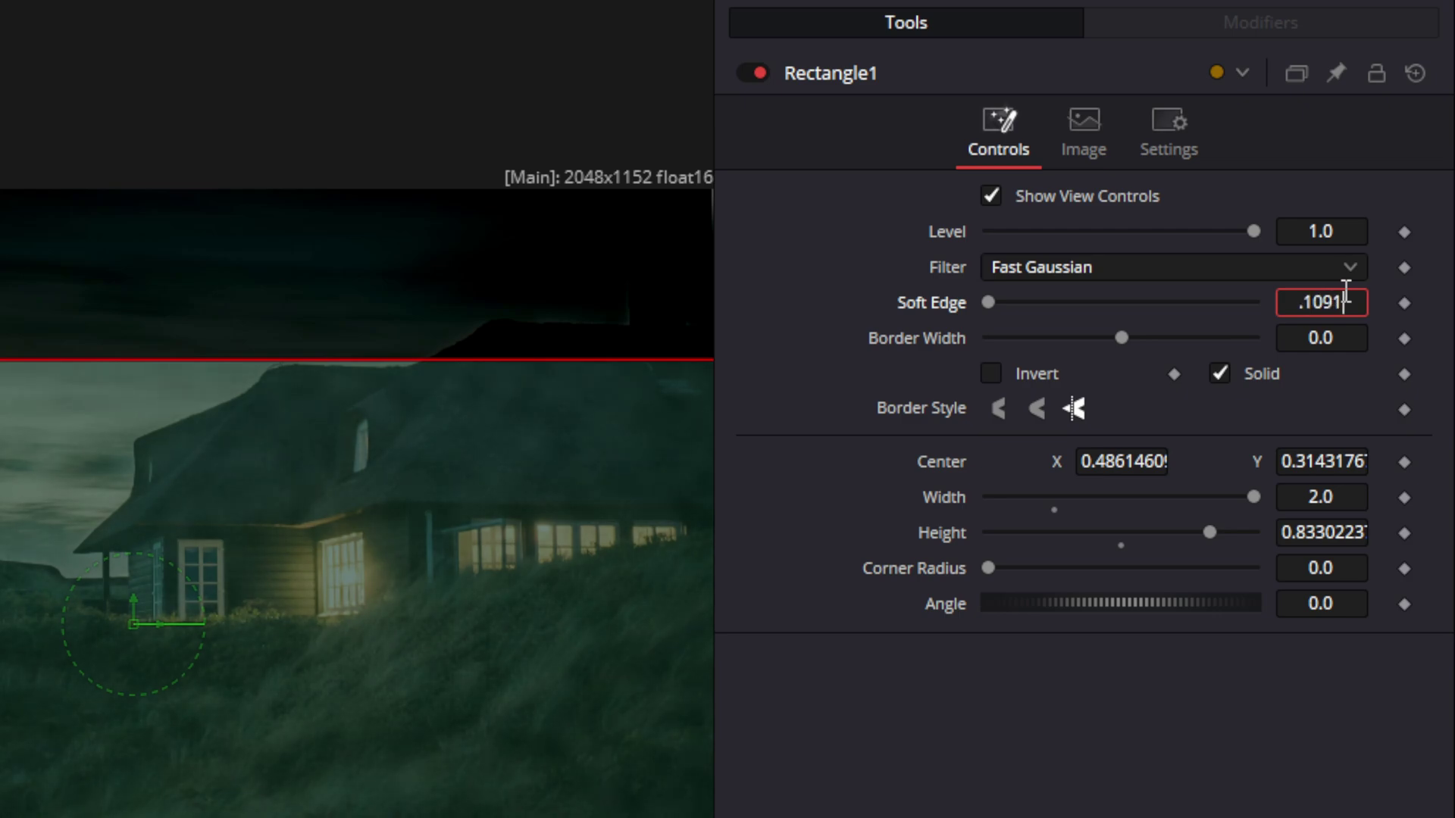
{"action": "key", "text": "Tab"}
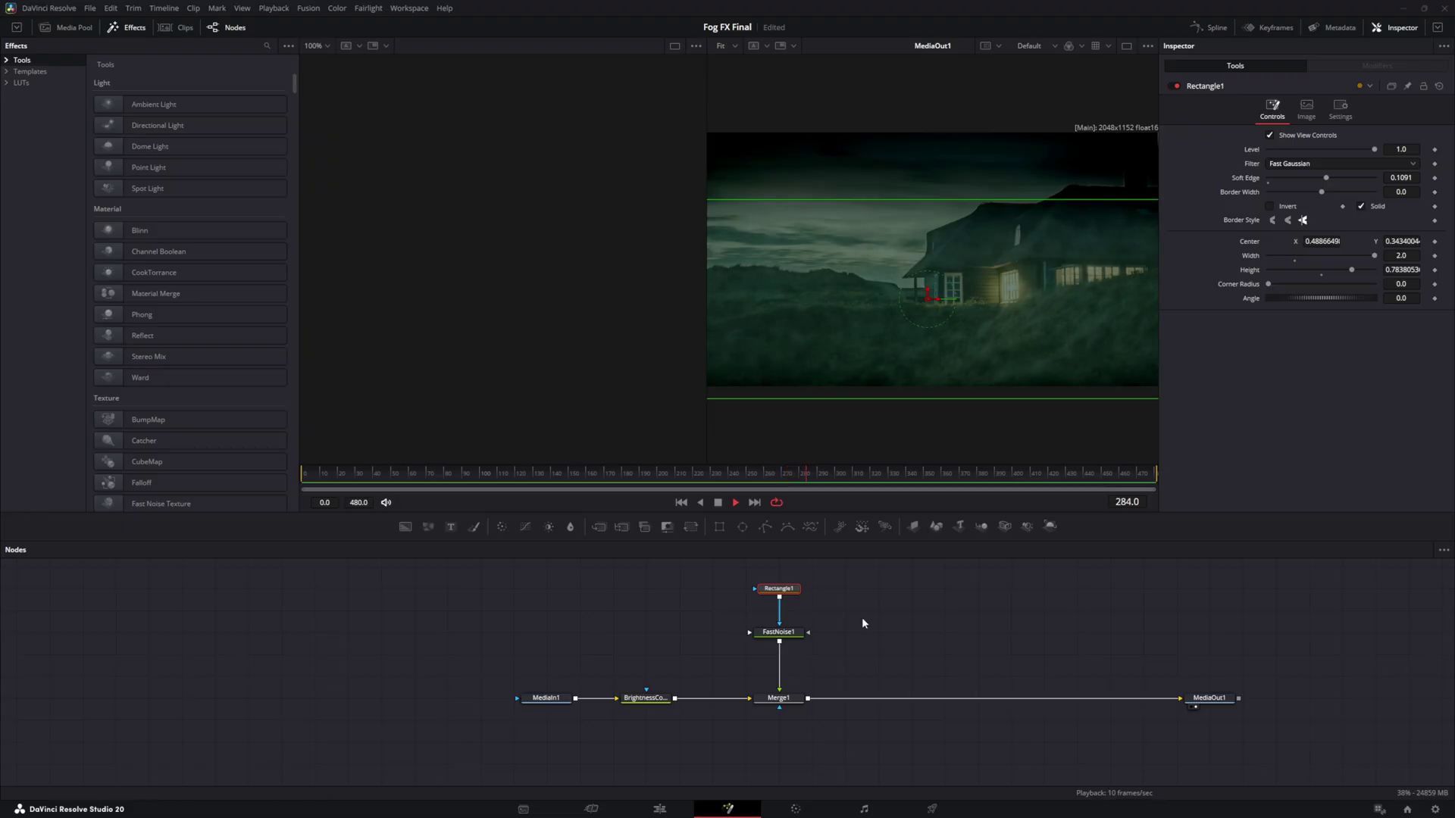
- Copy and paste Rectangle1 and FastNoise1, then merge FastNoise1_1 into the main chain as Merge2
{"action": "left_click", "coordinate": [645, 698]}
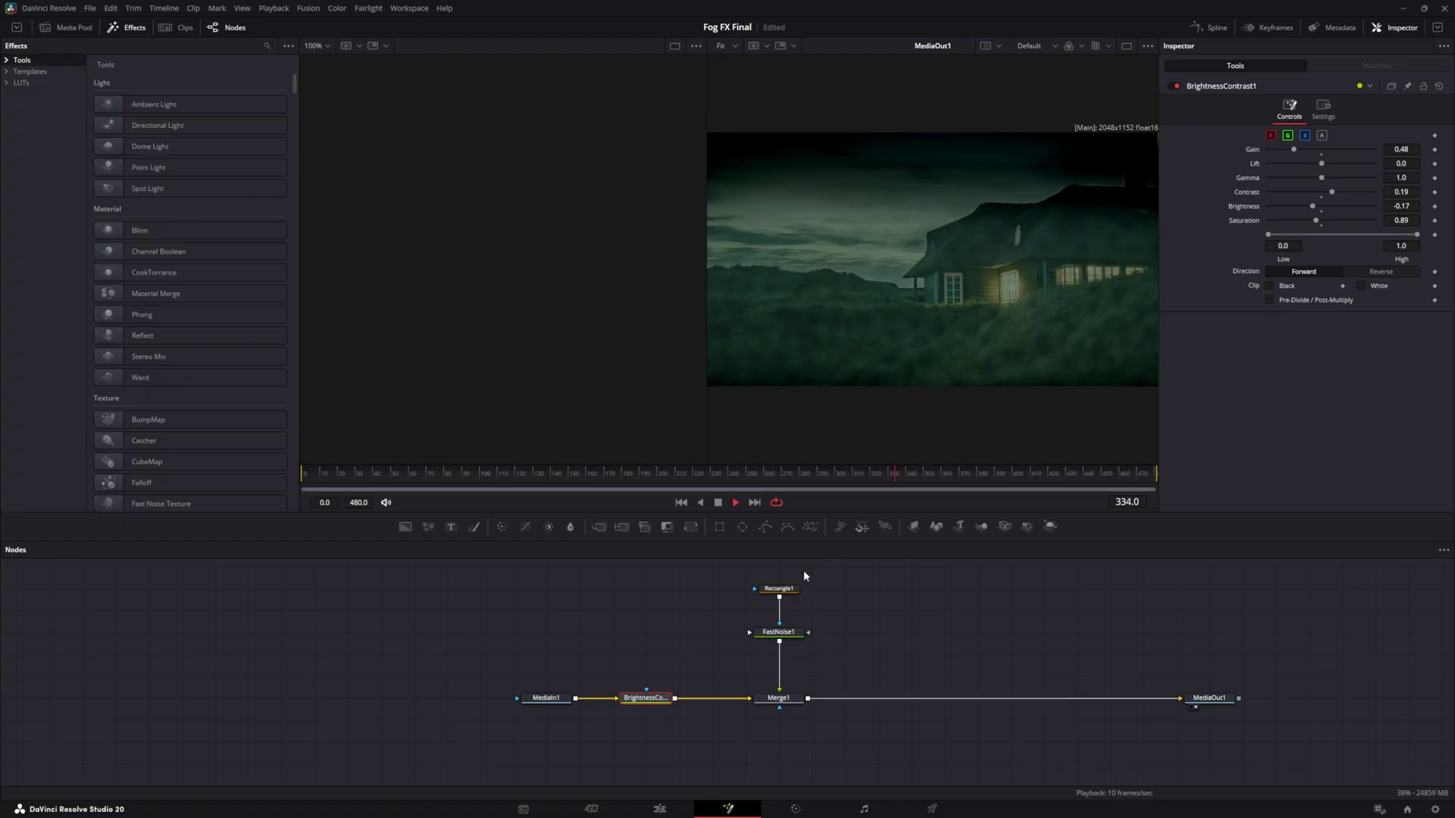
{"action": "left_click_drag", "start_coordinate": [764, 566], "coordinate": [796, 657]}
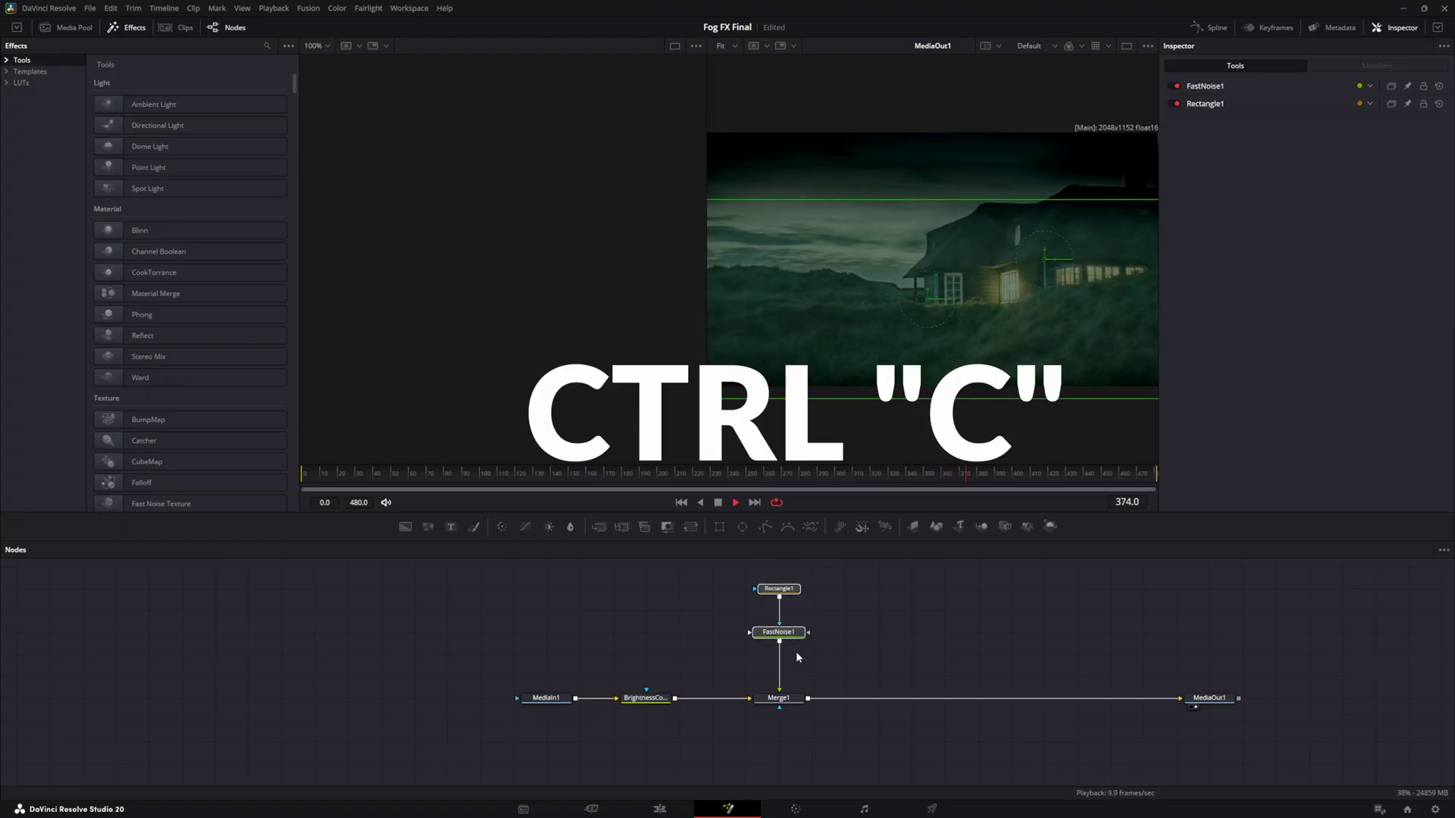
{"action": "left_click", "coordinate": [896, 603]}
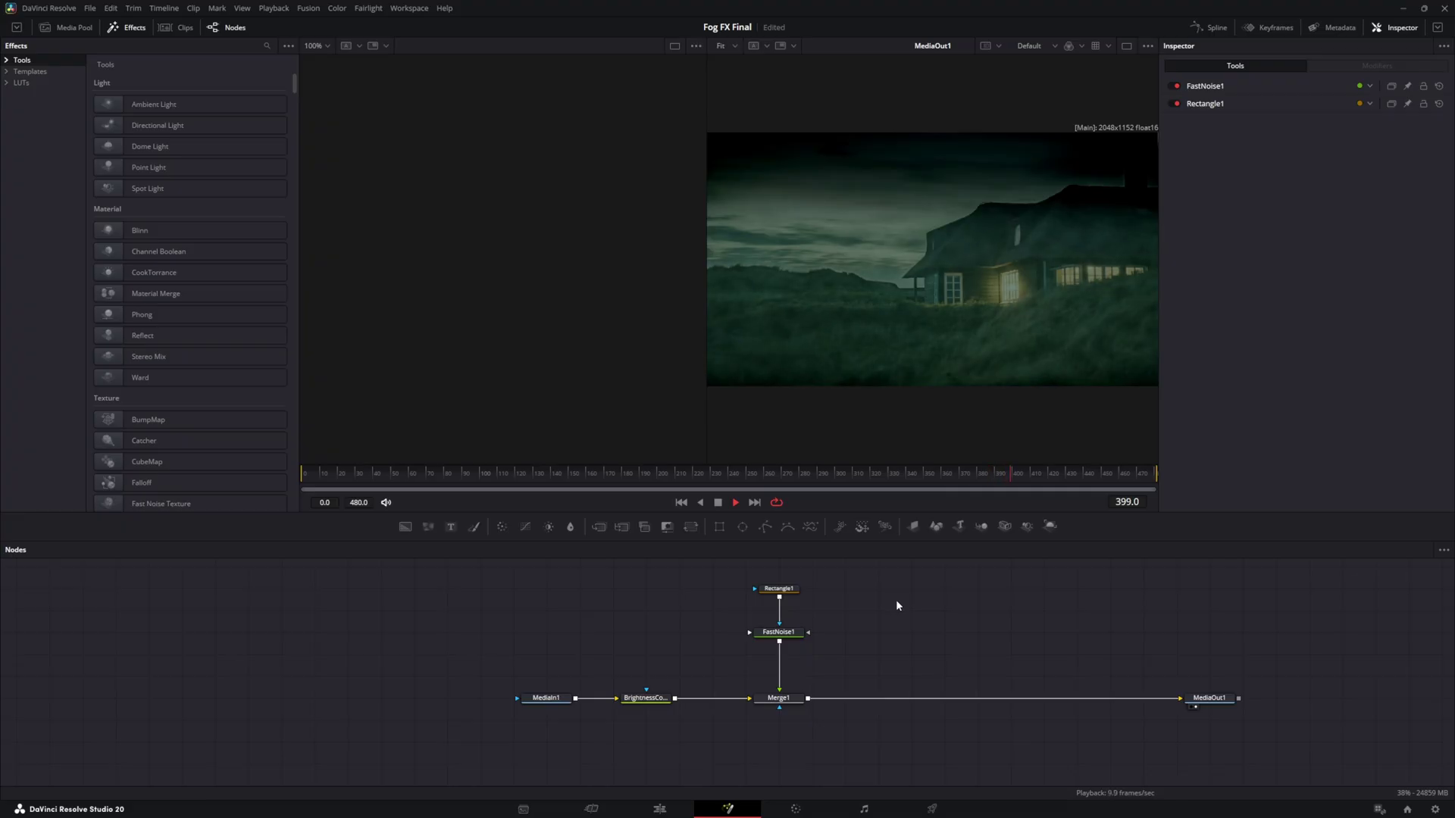
{"action": "key", "text": "ctrl+v"}
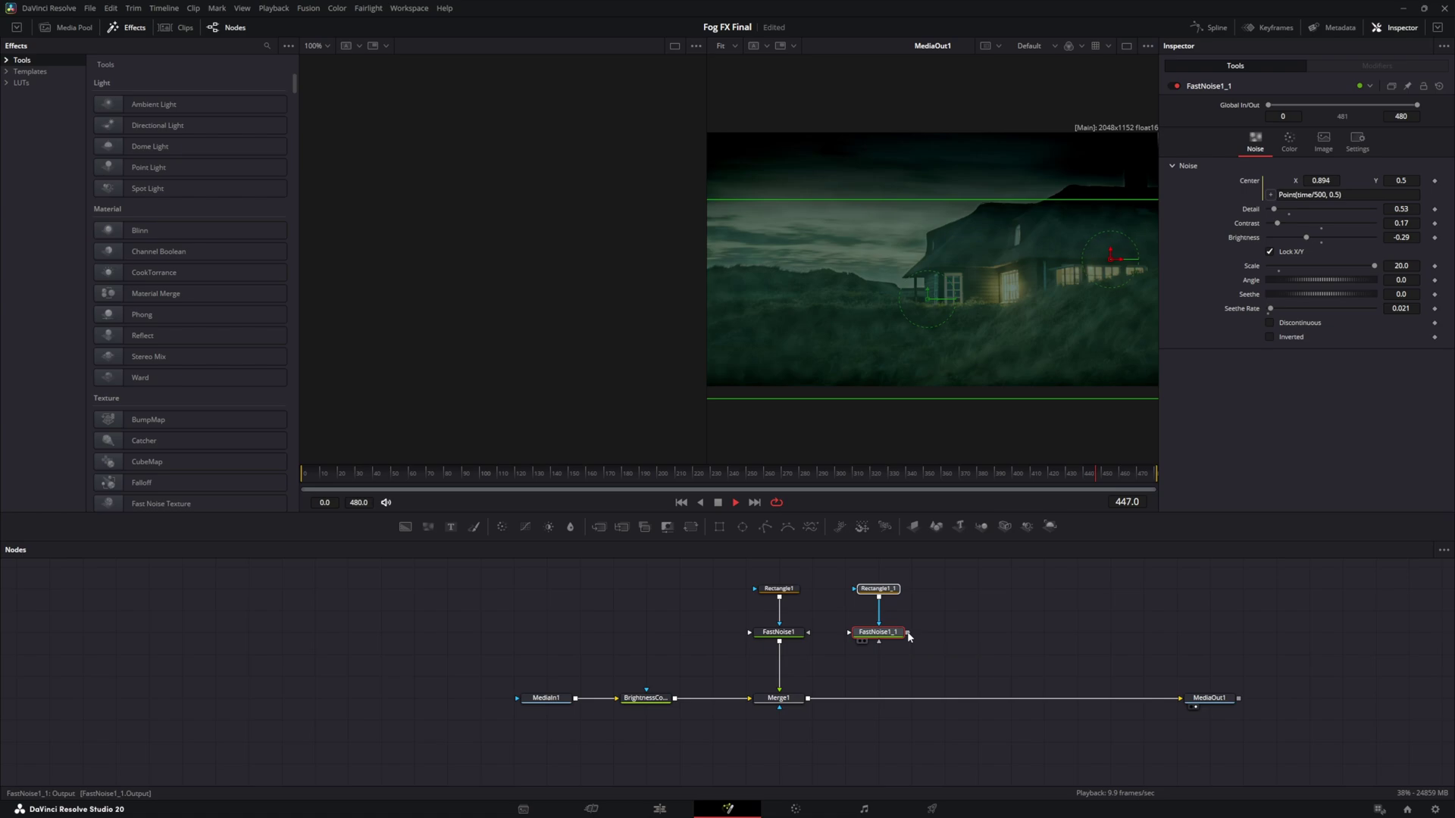
{"action": "left_click_drag", "start_coordinate": [833, 680], "coordinate": [806, 696]}
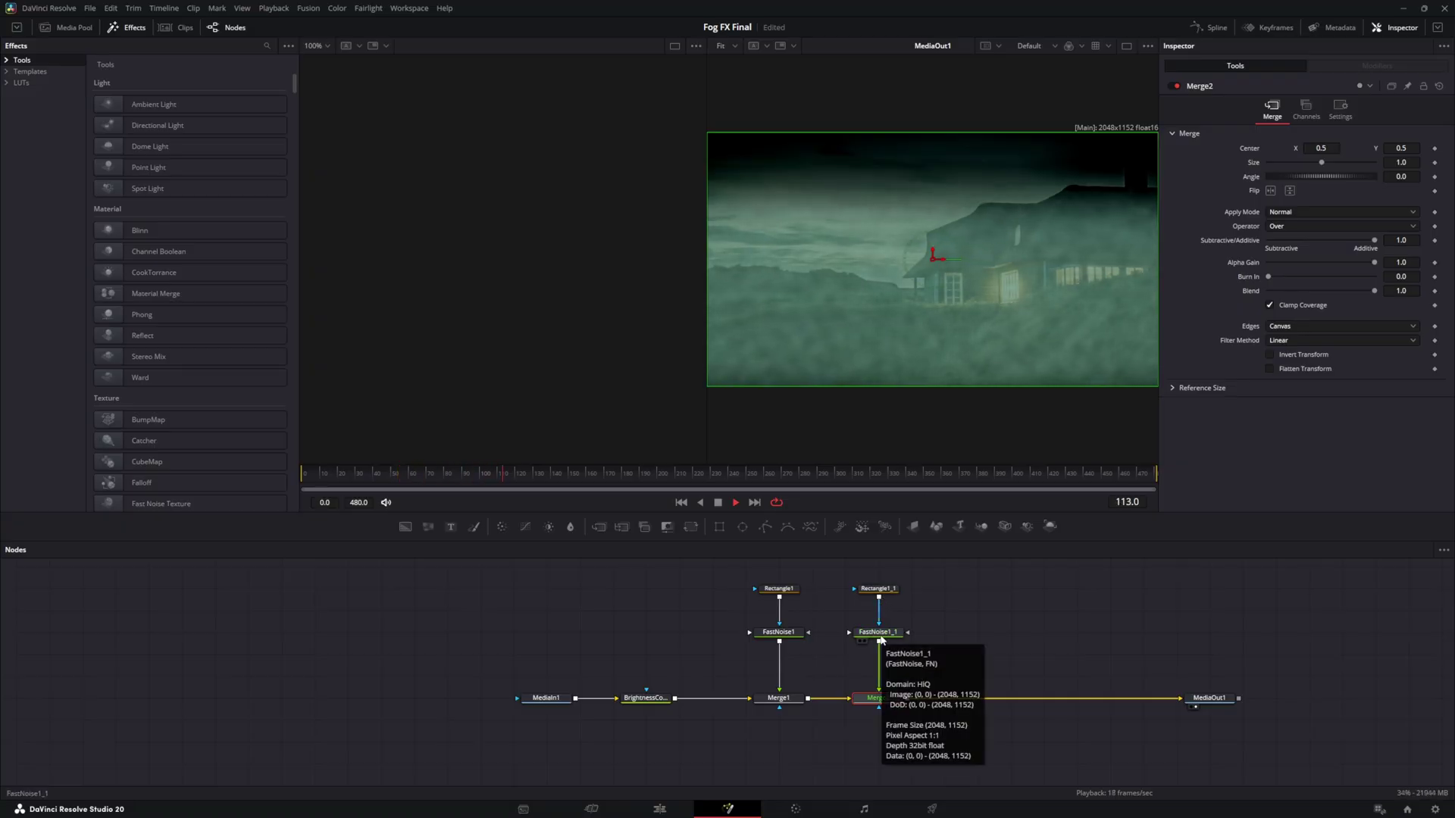
{"action": "left_click", "coordinate": [881, 638]}
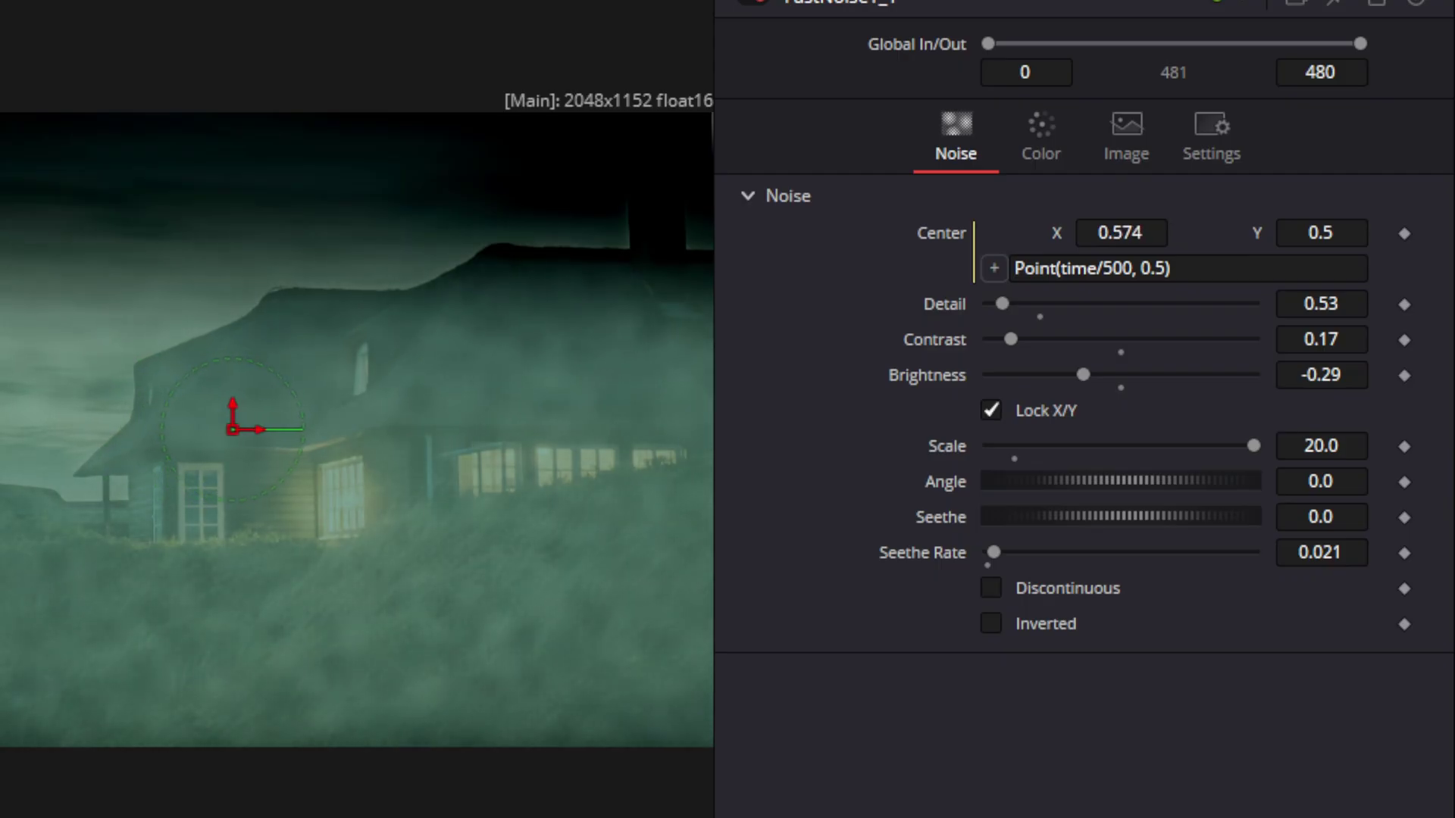
- Give FastNoise1_1 Center time/10000, Detail 3.26, Contrast 0.18 and Brightness -0.8
{"action": "double_click", "coordinate": [1116, 269]}
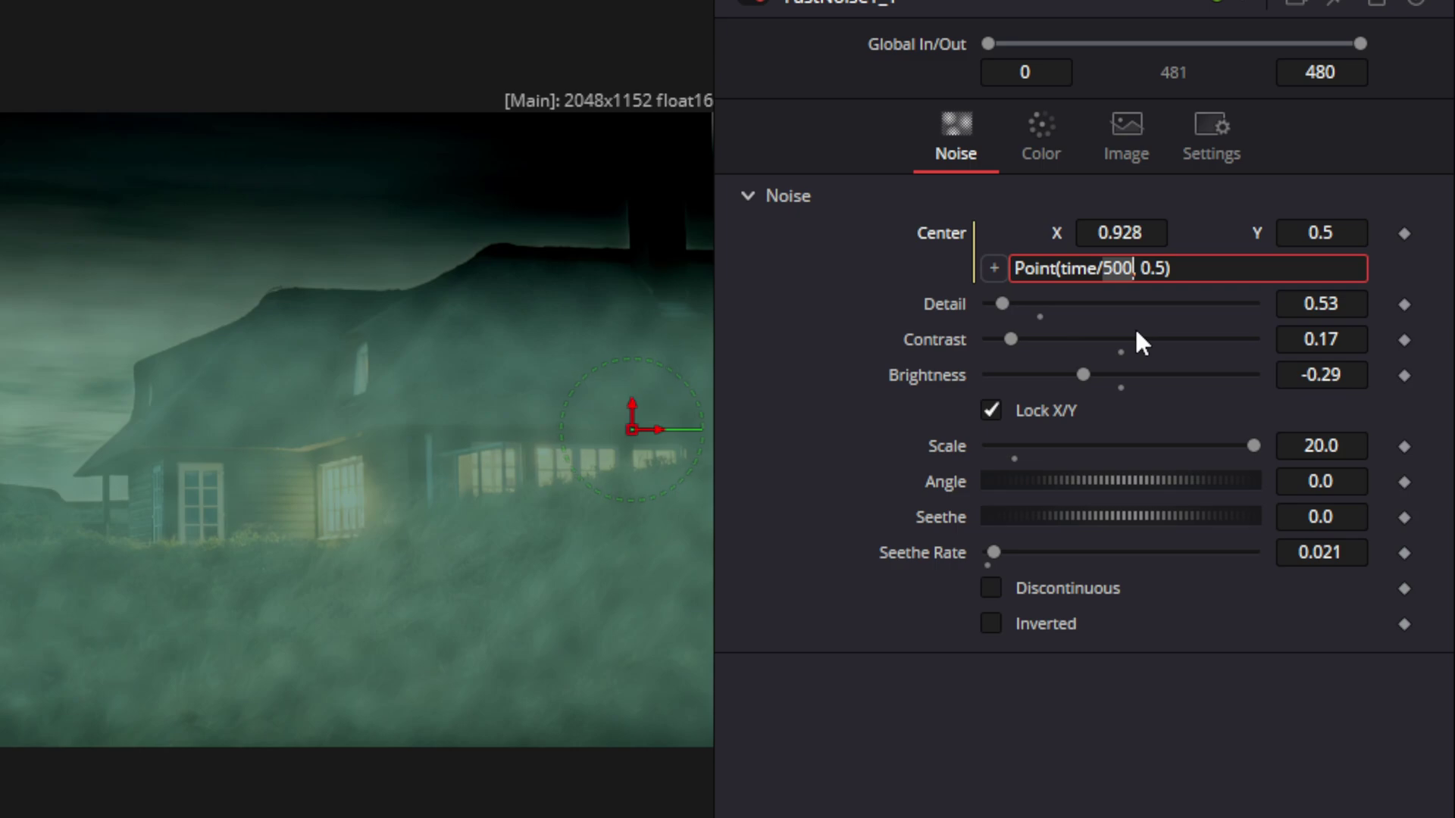
{"action": "type", "text": "10000"}
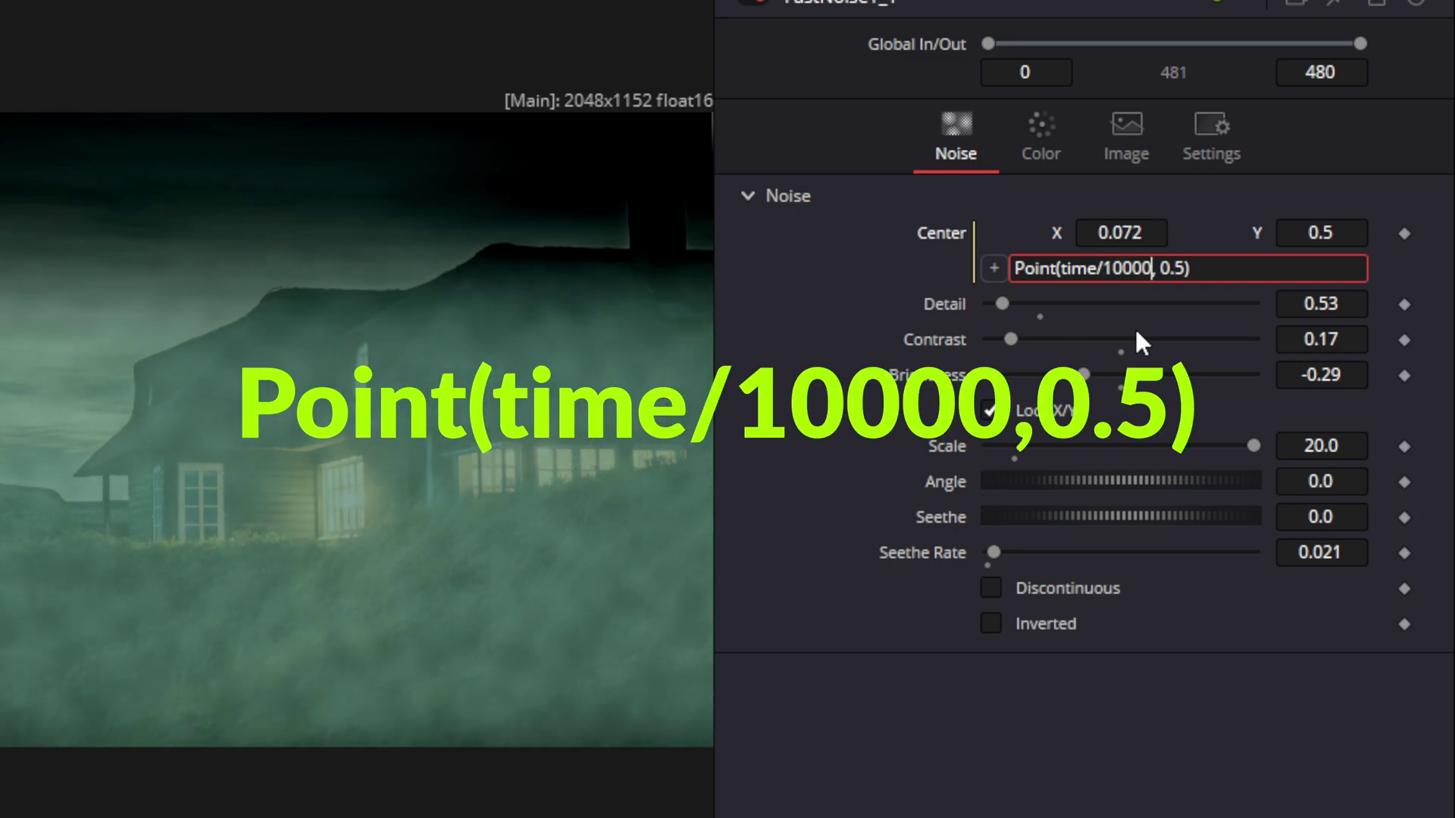
{"action": "key", "text": "Tab"}
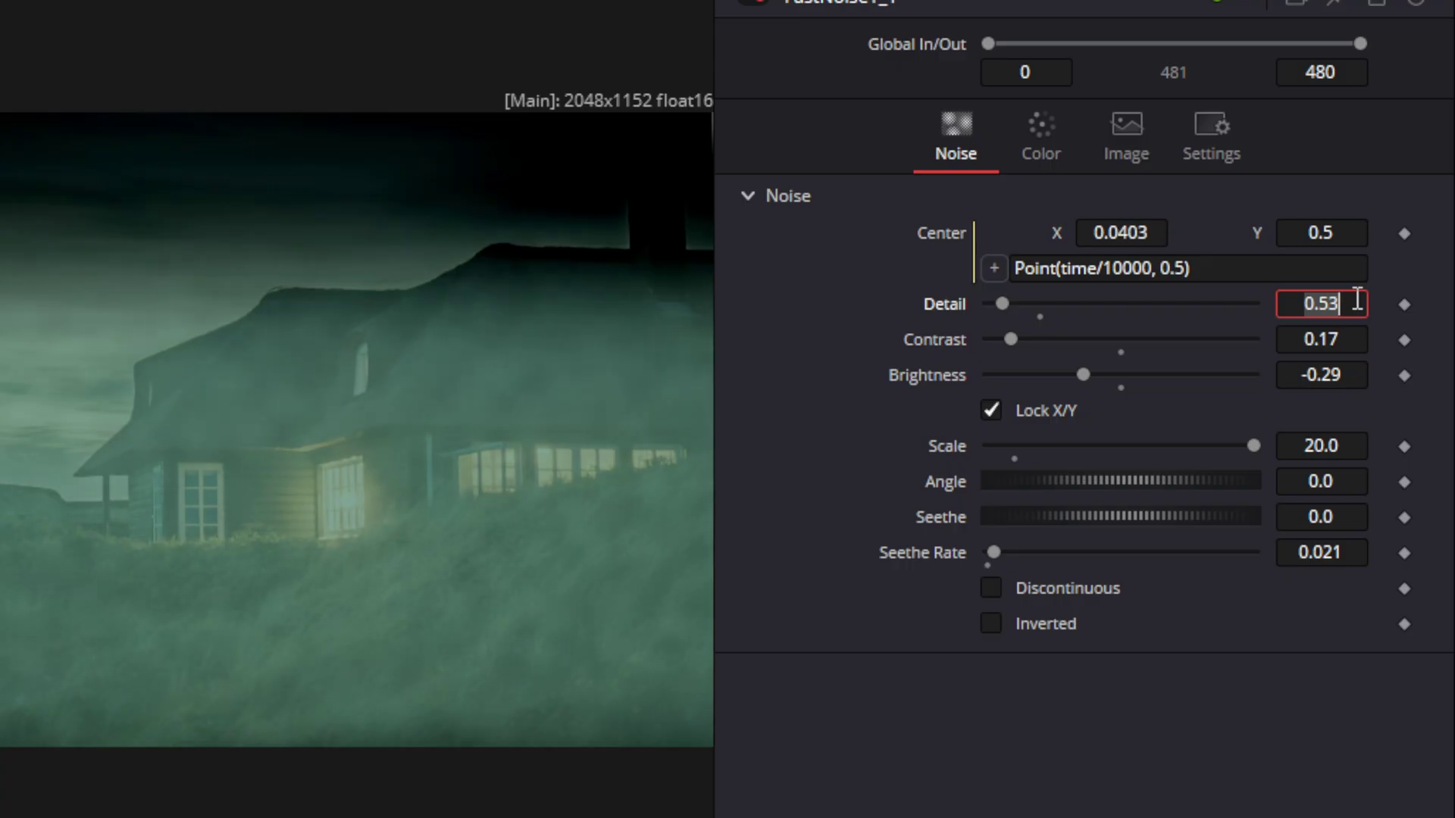
{"action": "type", "text": "3.2"}
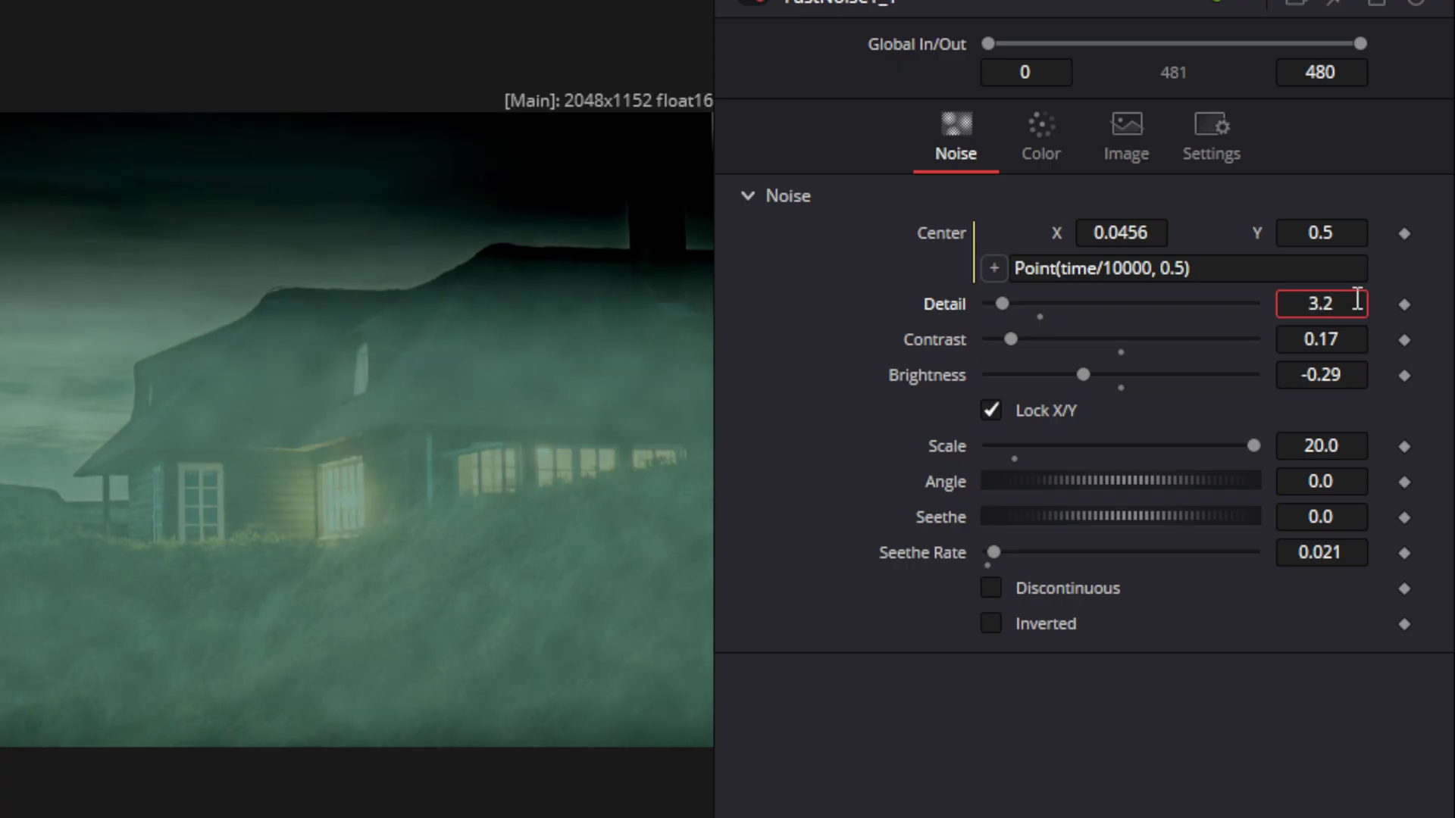
{"action": "type", "text": "6"}
{"action": "key", "text": "Tab"}
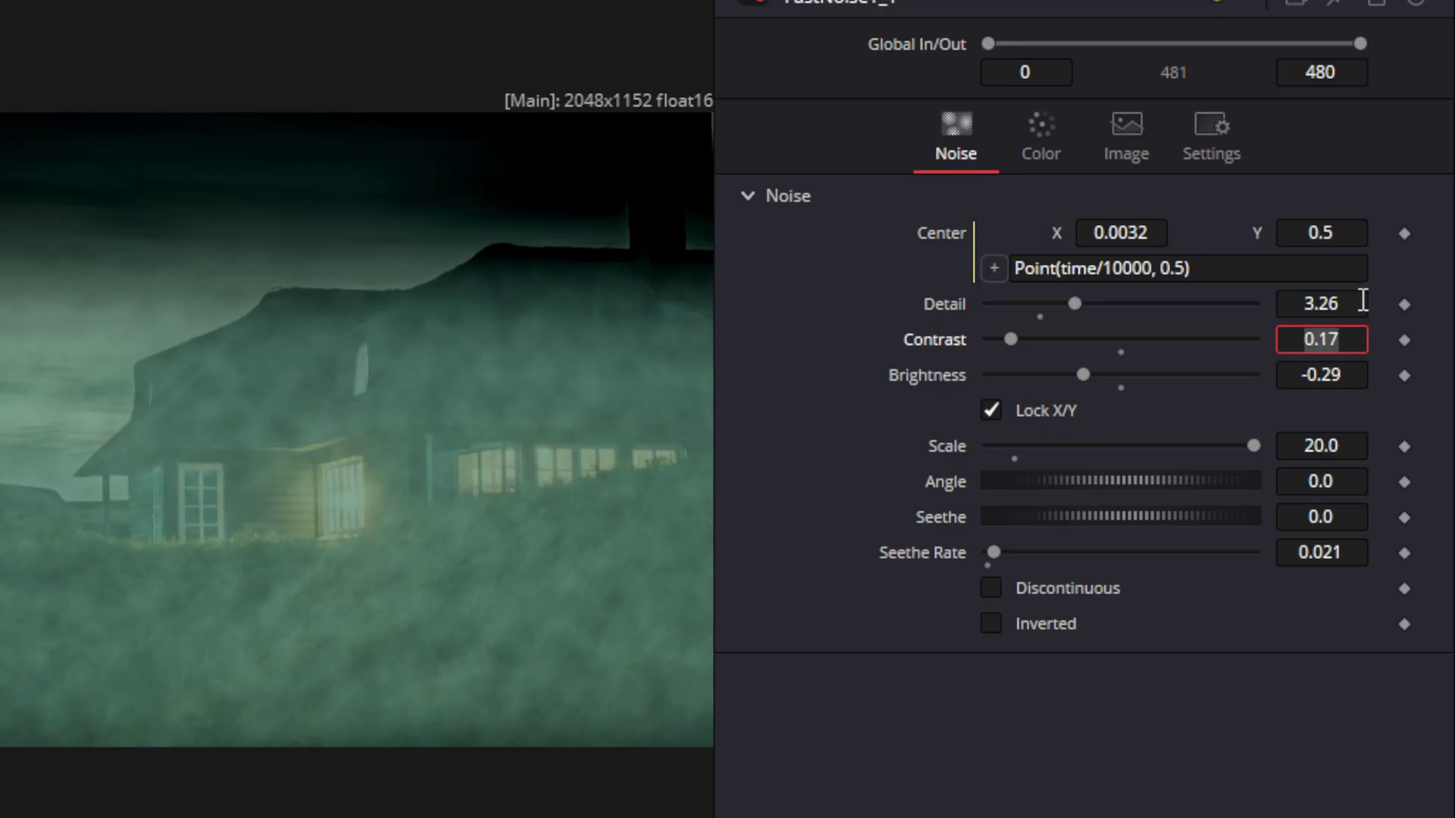
{"action": "type", "text": ".18"}
{"action": "key", "text": "Tab"}
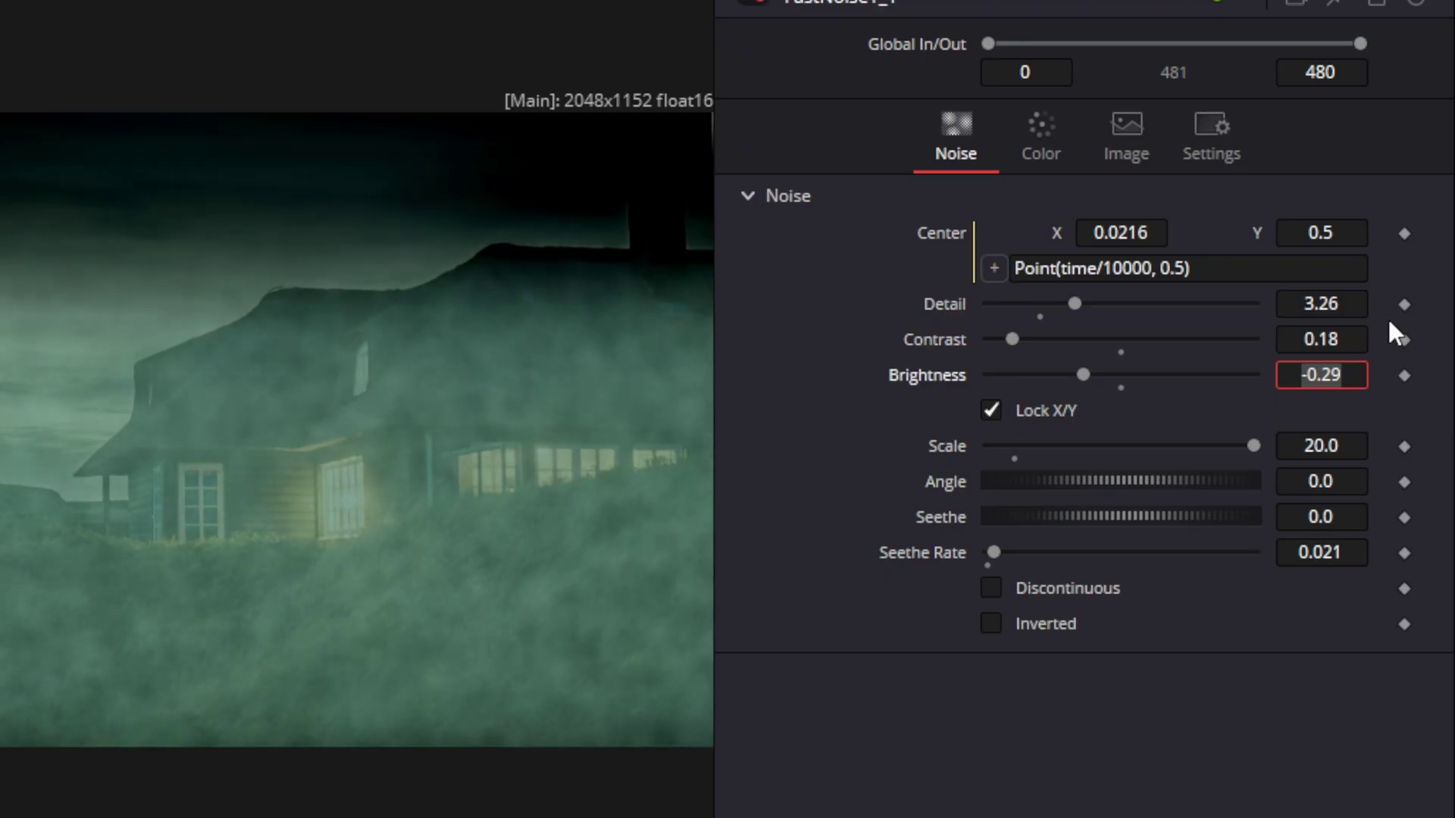
{"action": "type", "text": "-0.8"}
{"action": "key", "text": "Tab"}
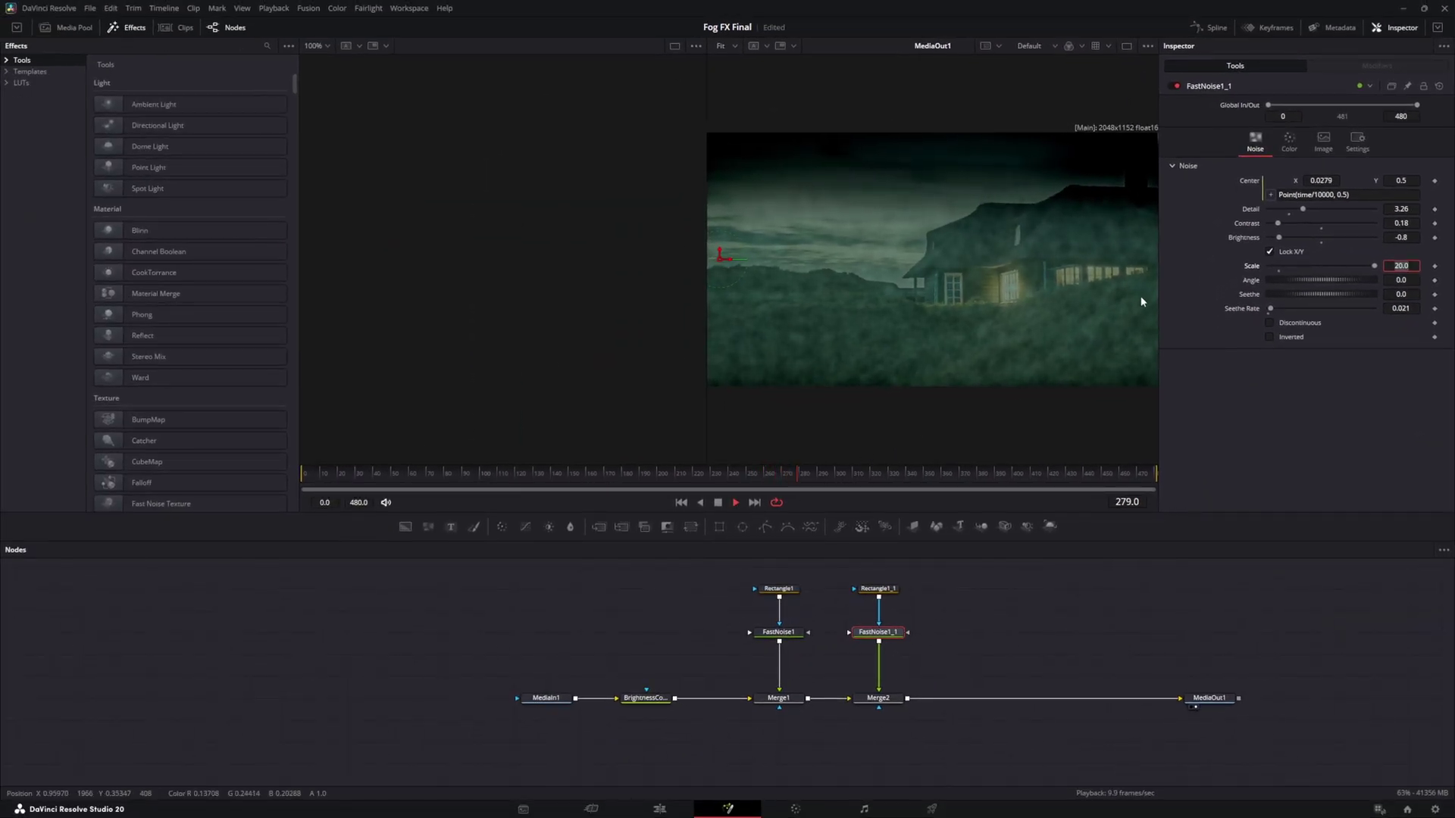
{"action": "left_click", "coordinate": [877, 589]}
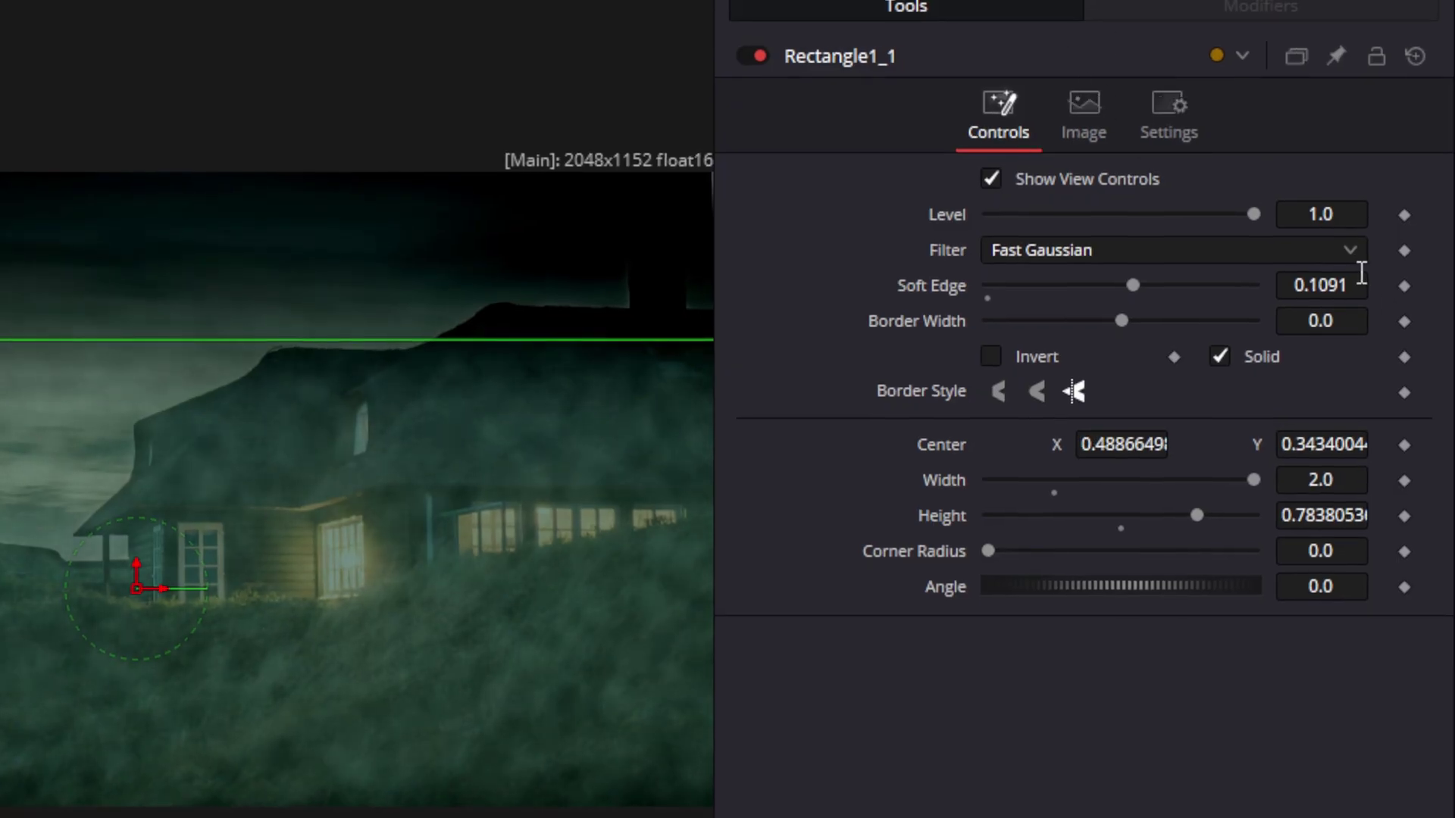
- Set Rectangle1_1 Soft Edge 0.0321 and Height 0.235, then drag the band to the frame bottom
{"action": "left_click", "coordinate": [1359, 285]}
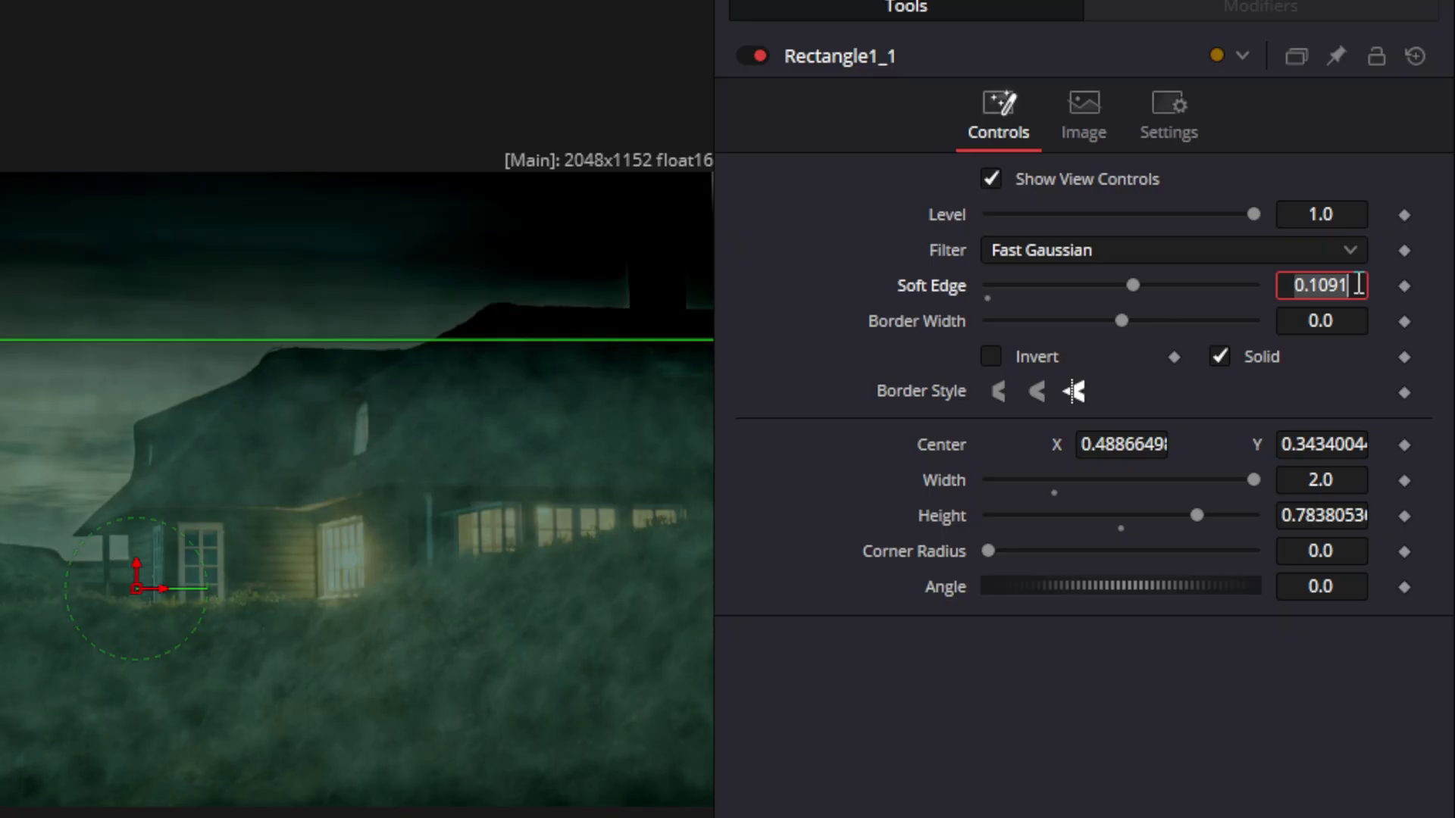
{"action": "key", "text": "BackSpace"}
{"action": "type", "text": ".0321"}
{"action": "key", "text": "Tab"}
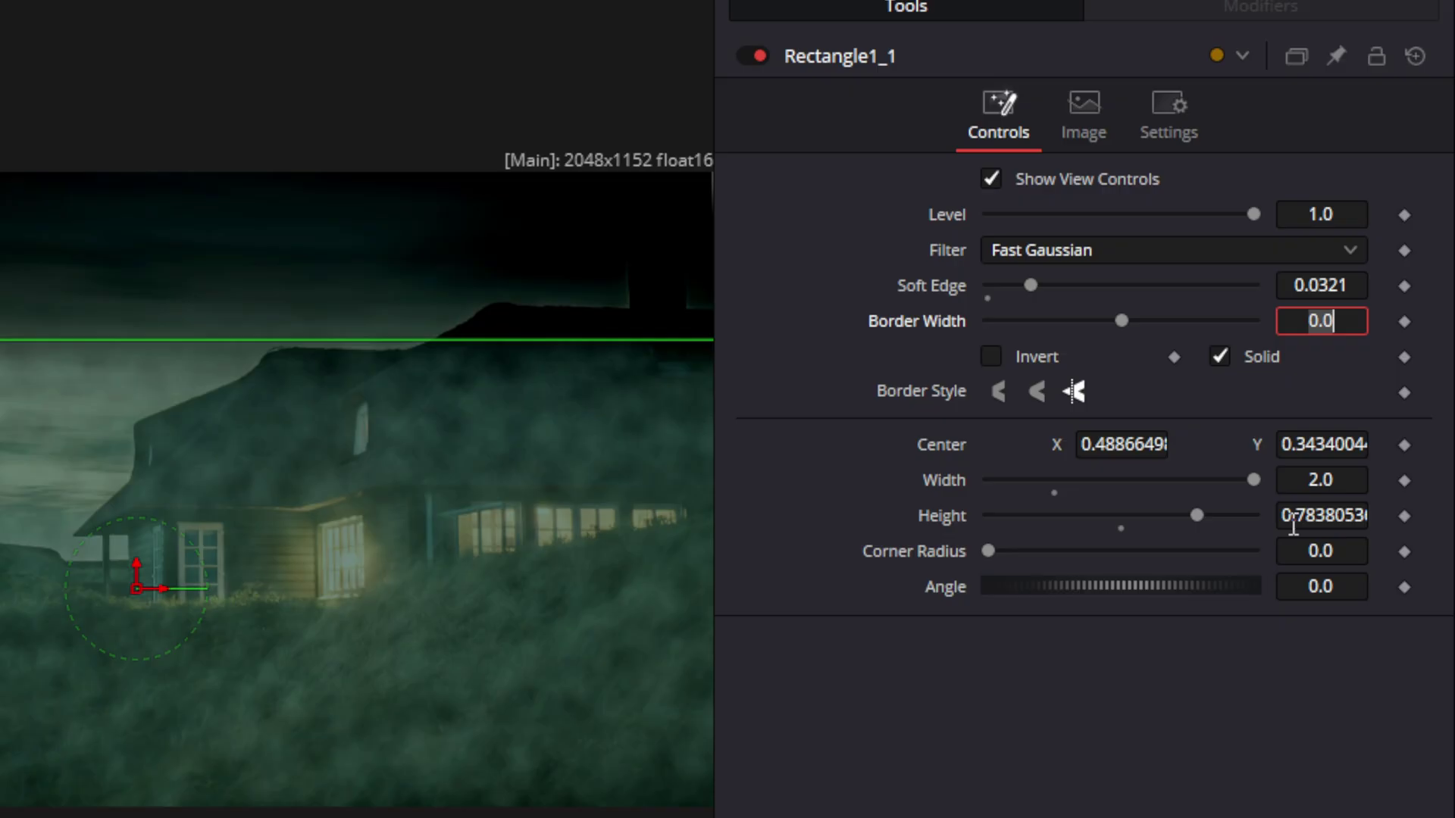
{"action": "left_click", "coordinate": [1347, 515]}
{"action": "key", "text": "BackSpace"}
{"action": "type", "text": ".235"}
{"action": "key", "text": "Tab"}
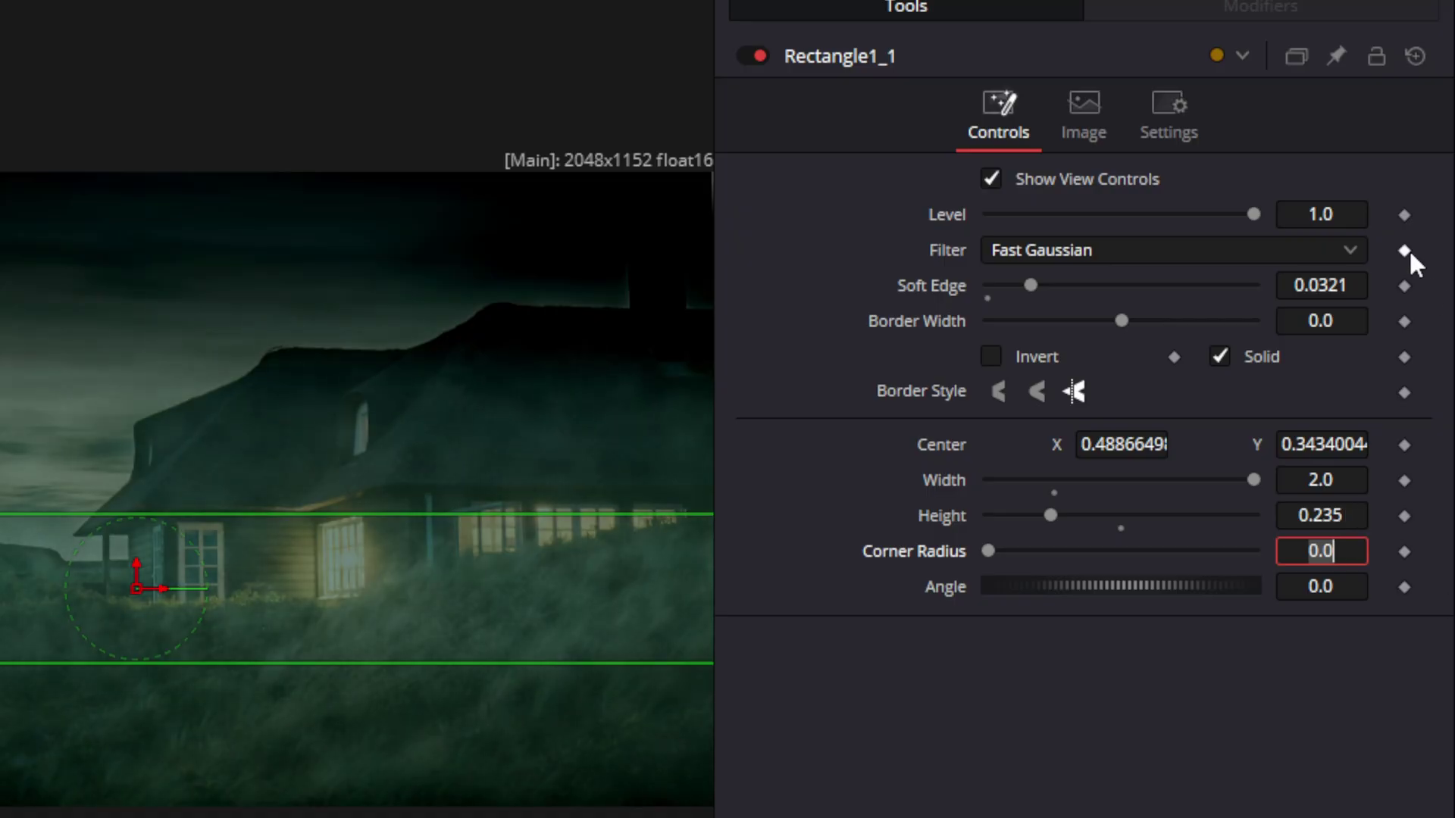
{"action": "left_click_drag", "start_coordinate": [140, 594], "coordinate": [150, 725]}
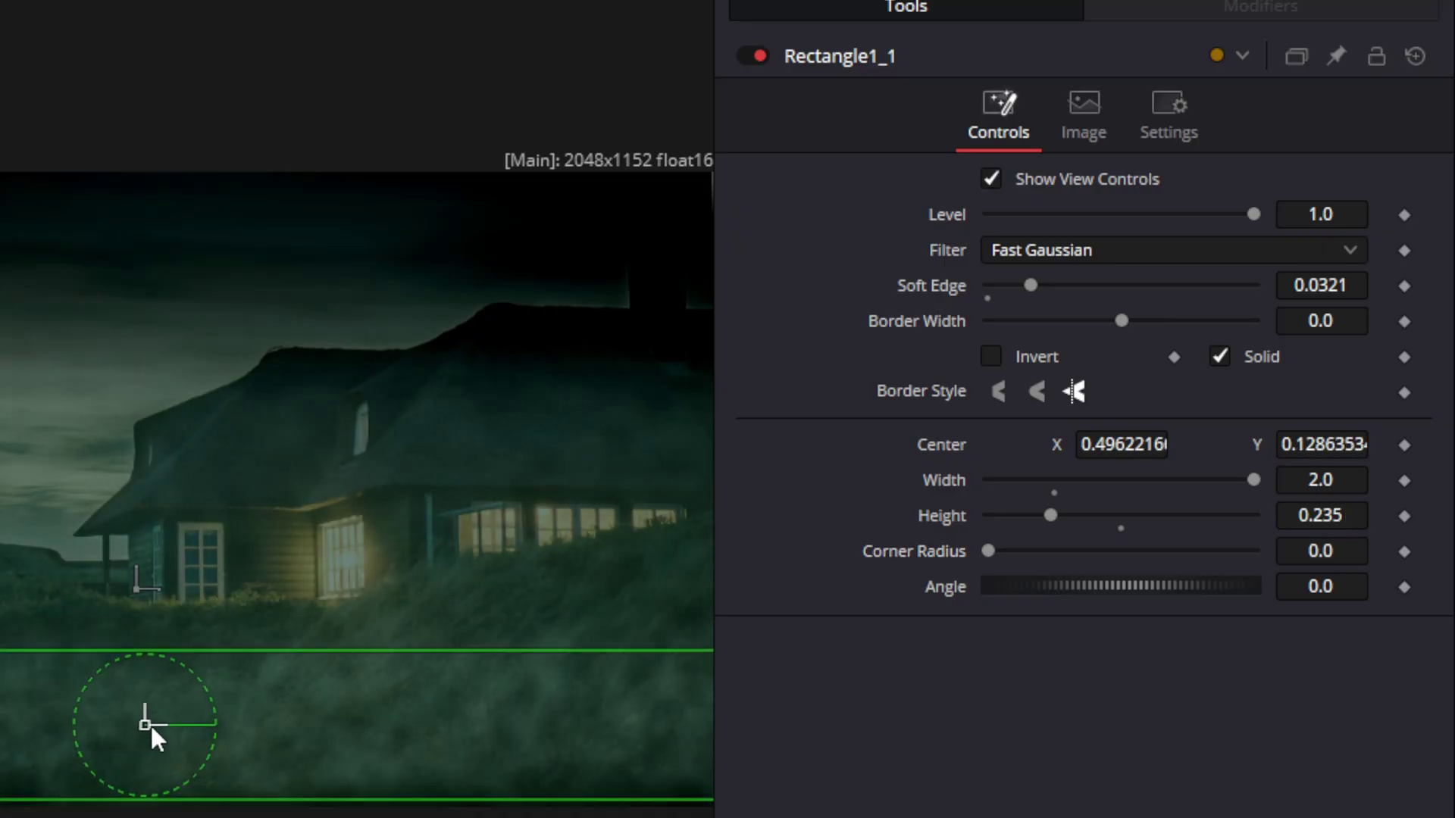
{"action": "left_click_drag", "start_coordinate": [88, 648], "coordinate": [84, 602]}
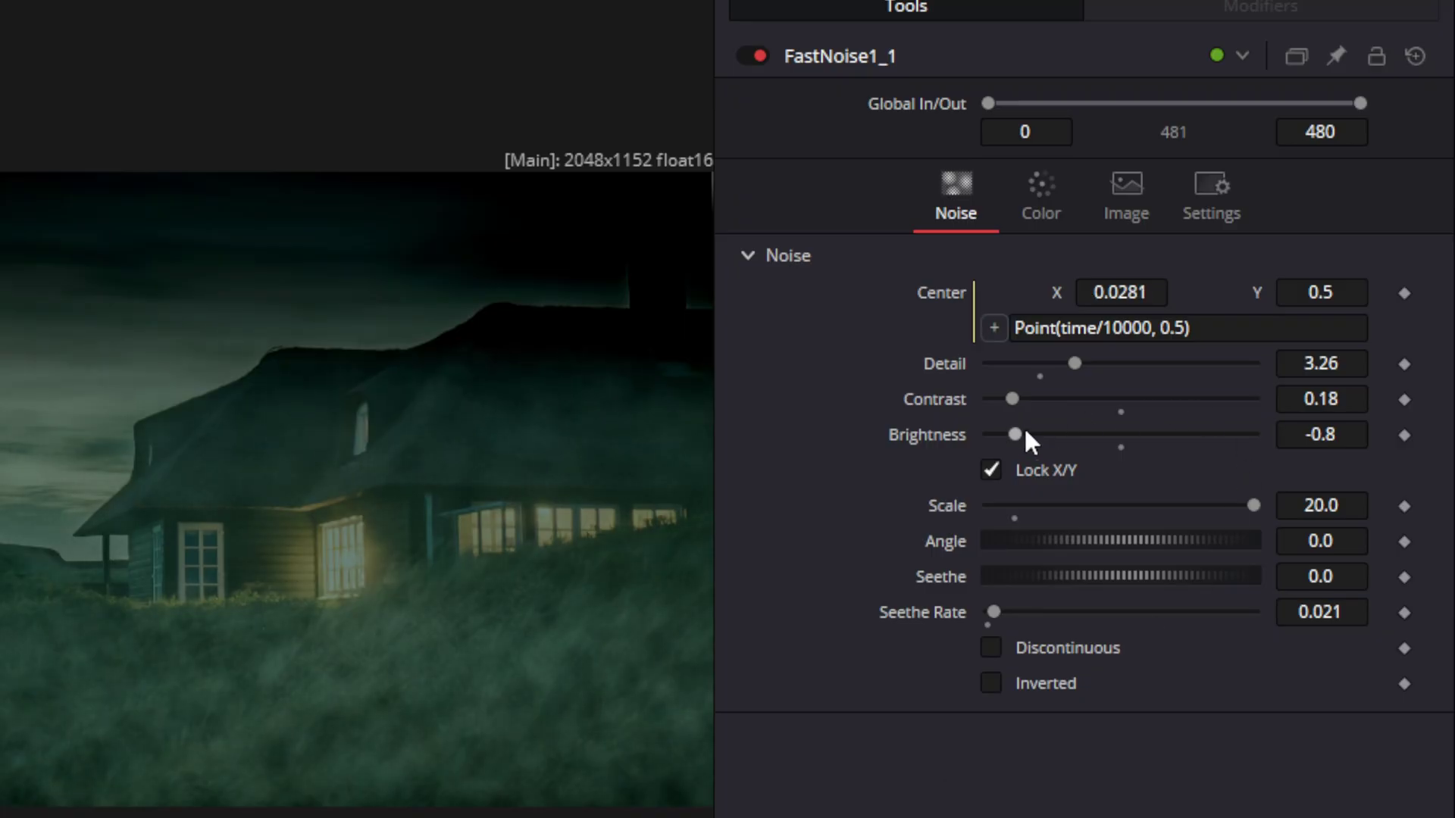
- Raise FastNoise1_1 Brightness to about -0.6, Soft Edge to 0.0385, and stretch the mask up to the house
{"action": "left_click_drag", "start_coordinate": [1029, 438], "coordinate": [1045, 435]}
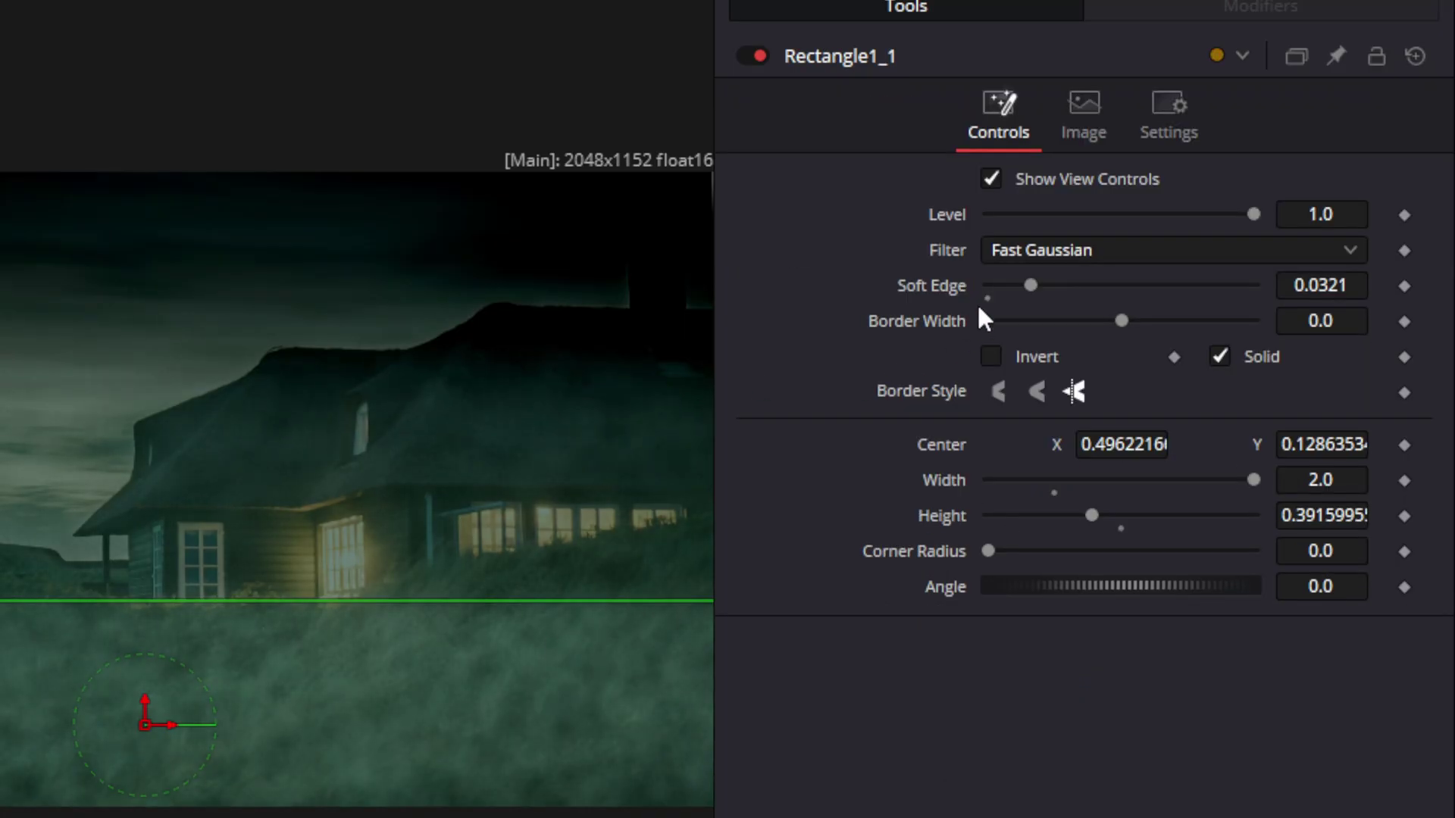
{"action": "mouse_move", "coordinate": [1030, 285]}
{"action": "left_mouse_down"}
{"action": "mouse_move", "coordinate": [1065, 280]}
{"action": "mouse_move", "coordinate": [1030, 280]}
{"action": "left_mouse_up"}
{"action": "right_click", "coordinate": [1039, 281]}
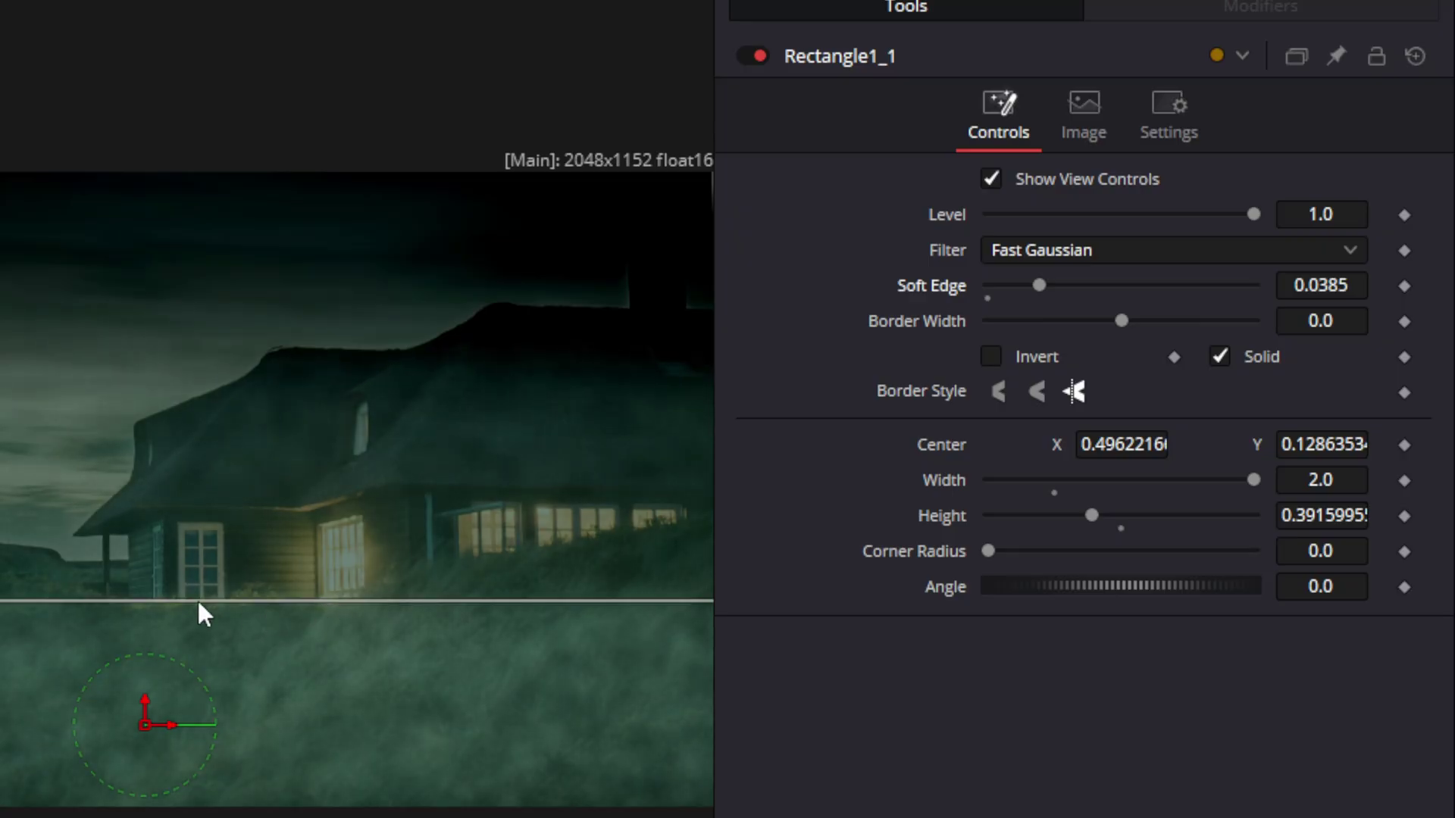
{"action": "left_click_drag", "start_coordinate": [147, 710], "coordinate": [153, 667]}
{"action": "left_click_drag", "start_coordinate": [120, 557], "coordinate": [243, 525]}
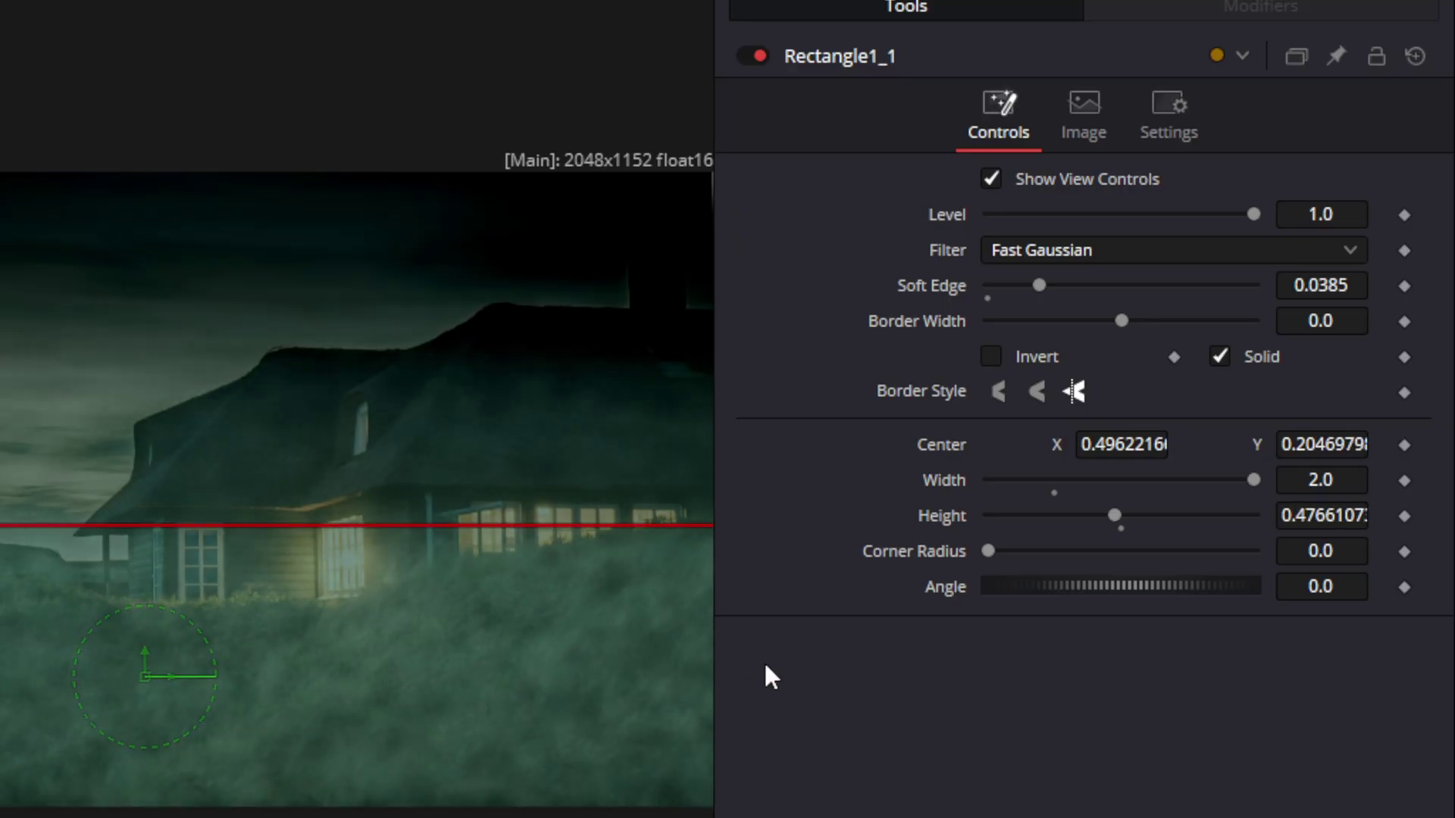